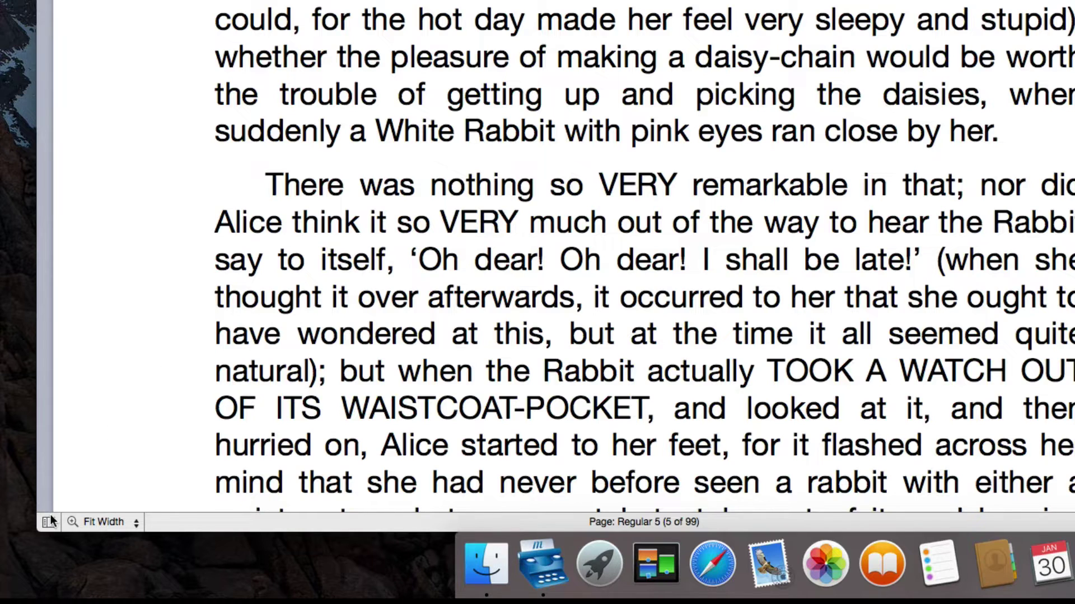
From the sidebar's Index tab, start a new index named 'Alice Index'
{"action": "left_click", "coordinate": [25, 566]}
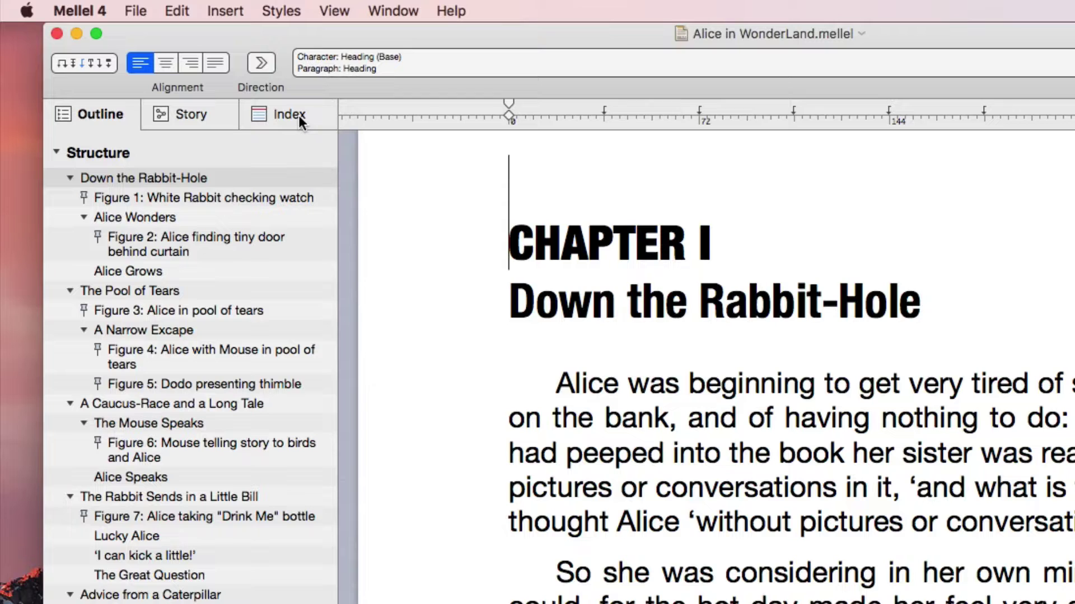
{"action": "left_click", "coordinate": [298, 115]}
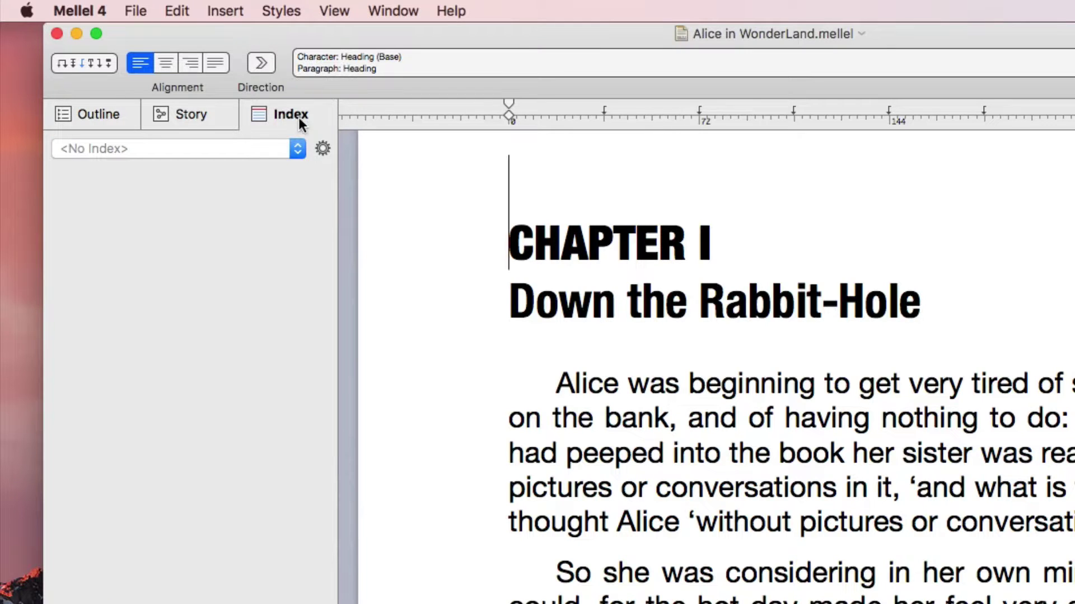
{"action": "left_click", "coordinate": [321, 149]}
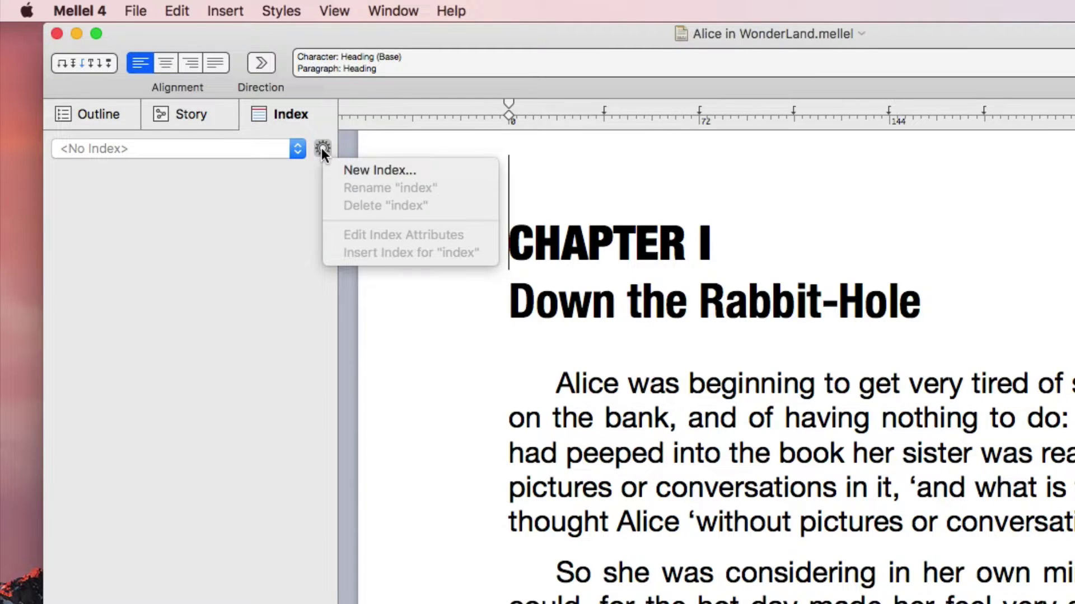
{"action": "left_click", "coordinate": [328, 168]}
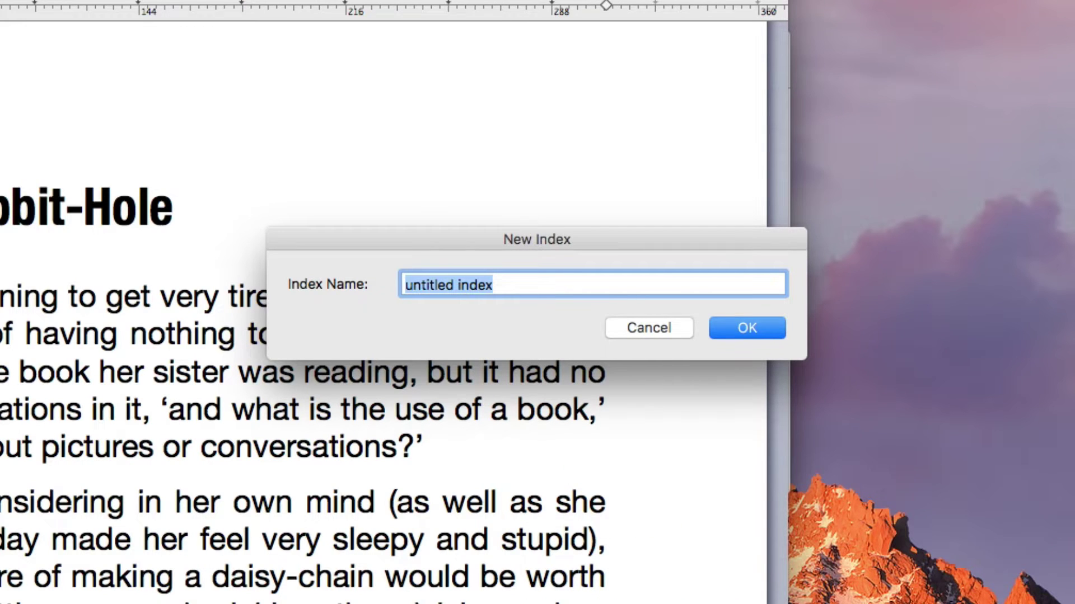
{"action": "type", "text": "Alice Ind"}
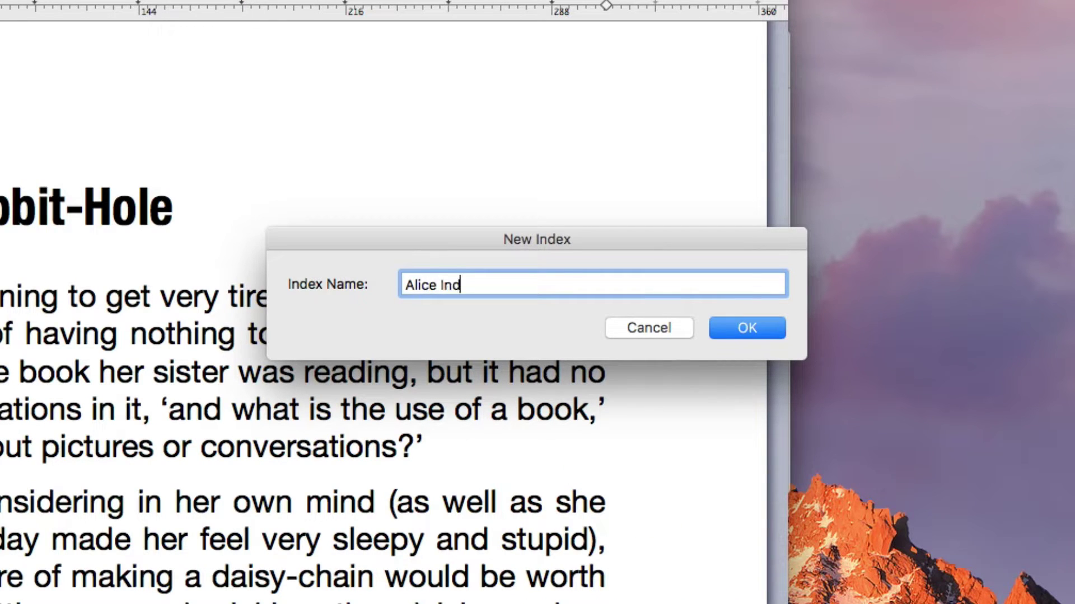
{"action": "type", "text": "ex"}
Confirm the Alice Index and add its first record, 'Alice'
{"action": "left_click", "coordinate": [754, 327]}
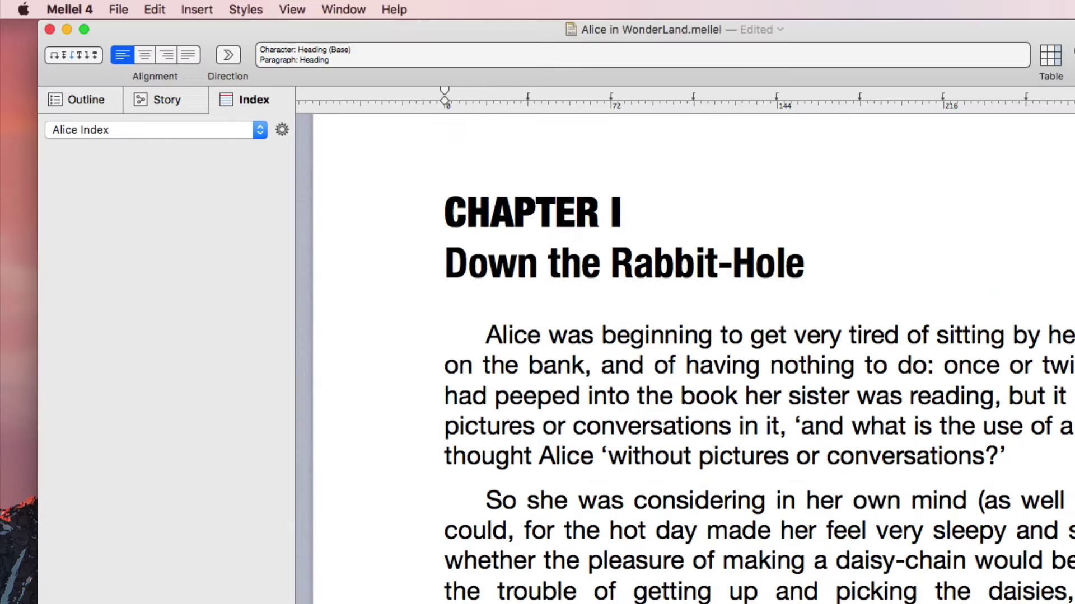
{"action": "left_click", "coordinate": [61, 506]}
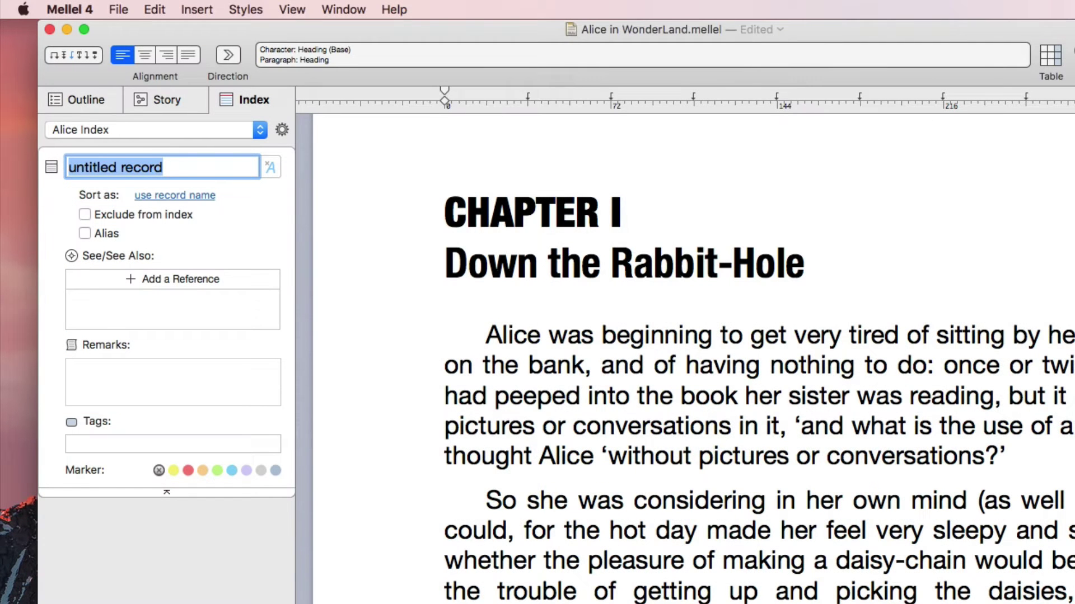
{"action": "type", "text": "Alic"}
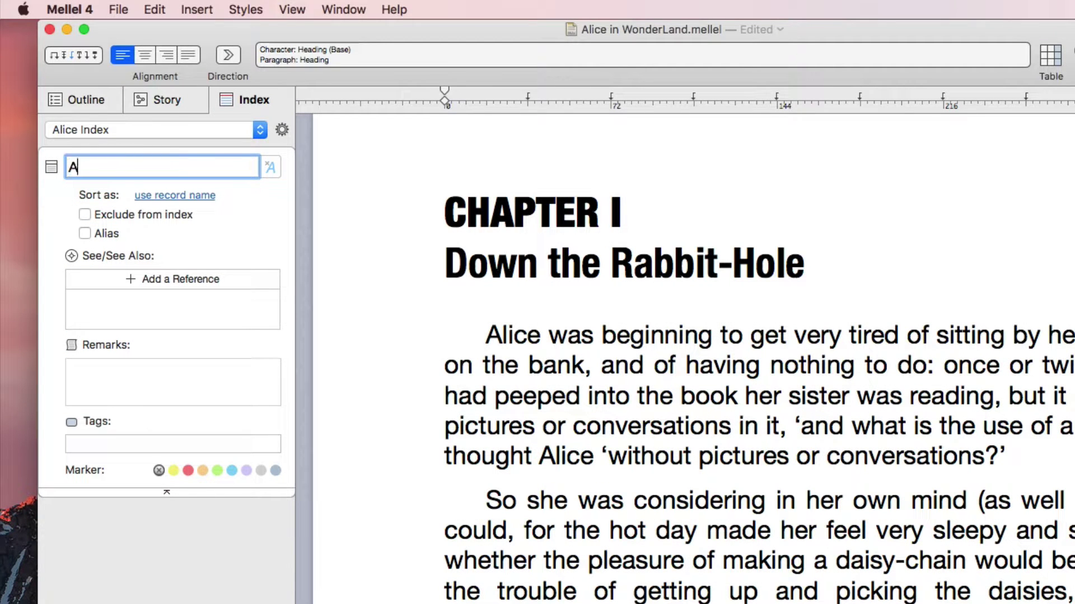
{"action": "type", "text": "e"}
{"action": "key", "text": "Return"}
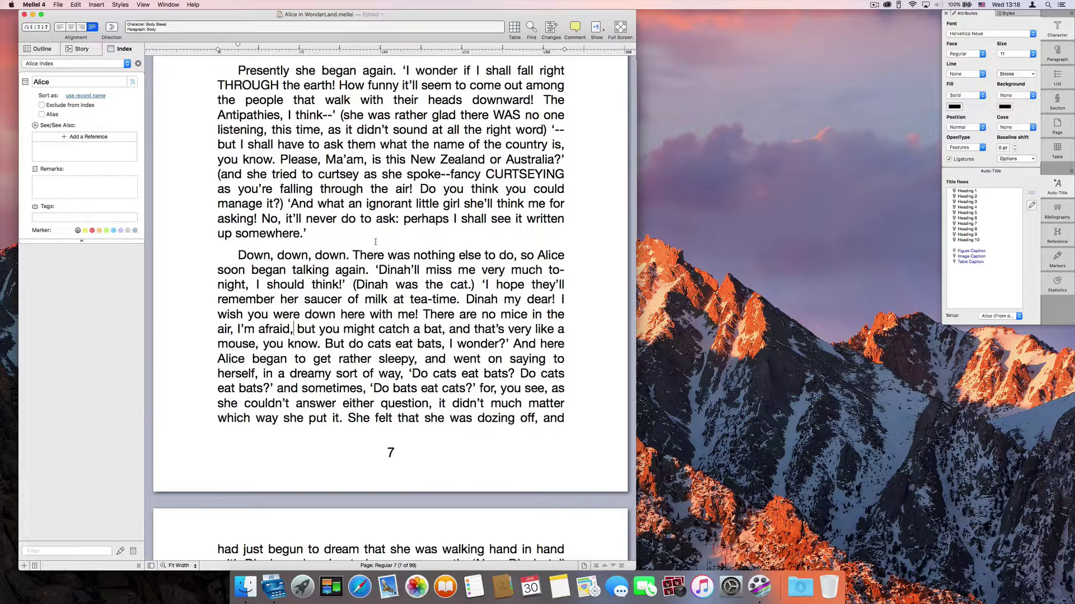
Turn the word Dinah on page 7 into a new 'Dinah' index record
{"action": "left_click_drag", "start_coordinate": [356, 285], "coordinate": [385, 285]}
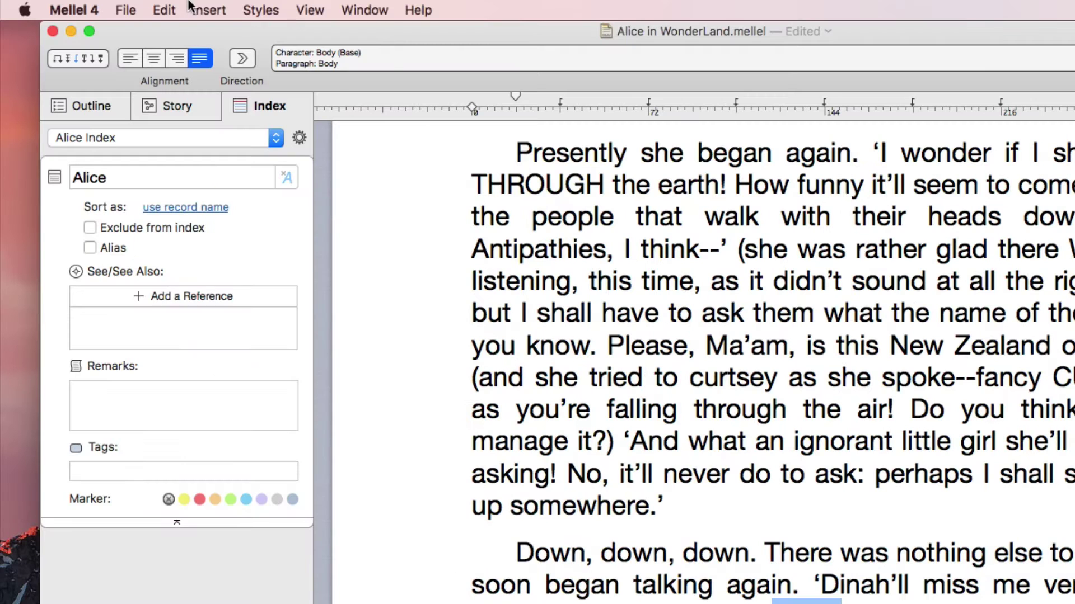
{"action": "left_click", "coordinate": [193, 9]}
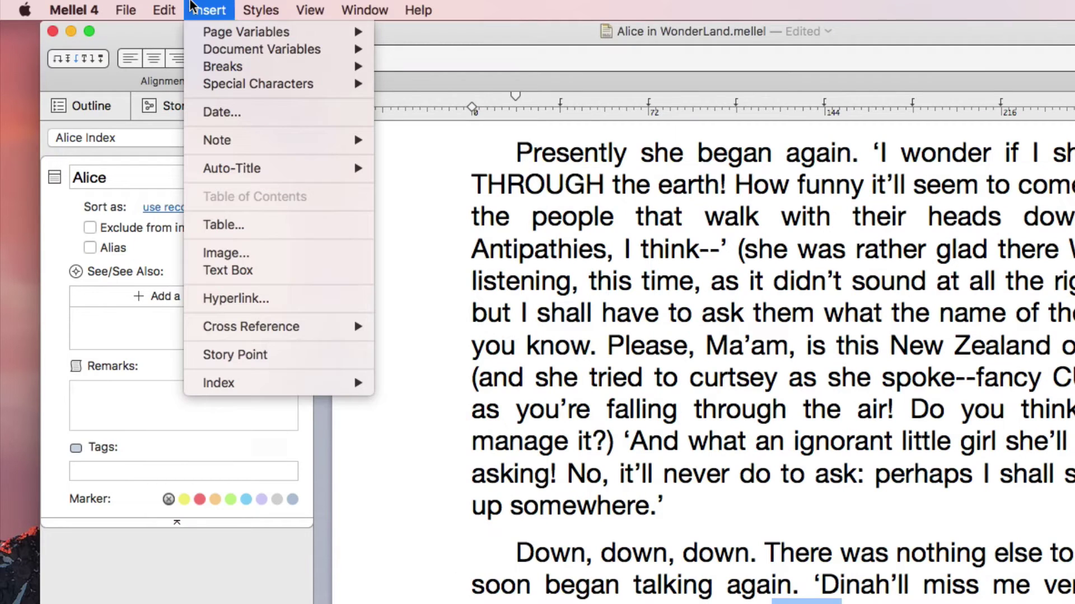
{"action": "mouse_move", "coordinate": [238, 384]}
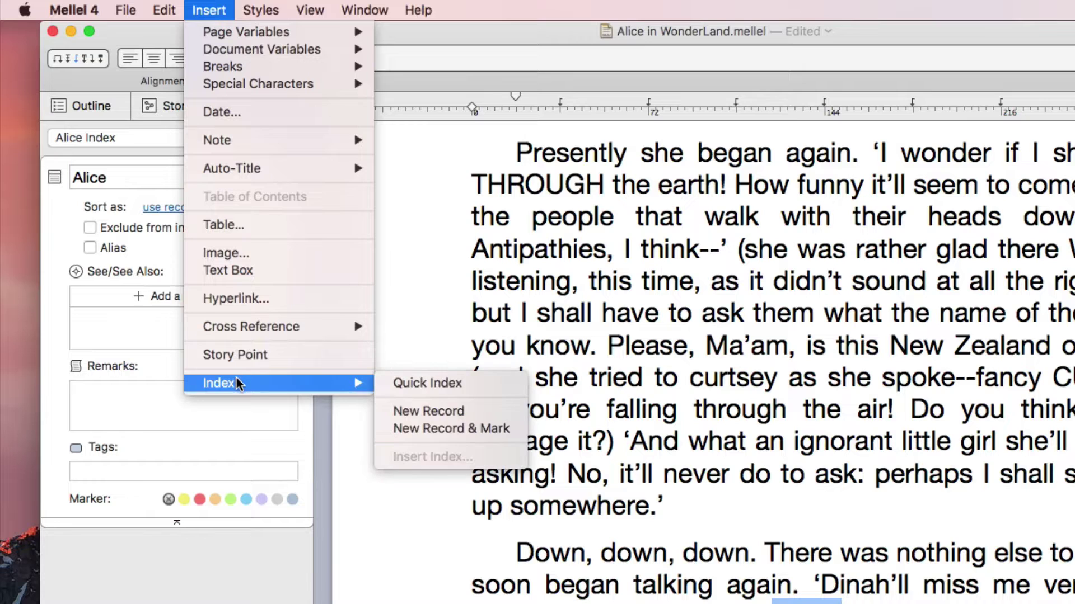
{"action": "left_click", "coordinate": [429, 412]}
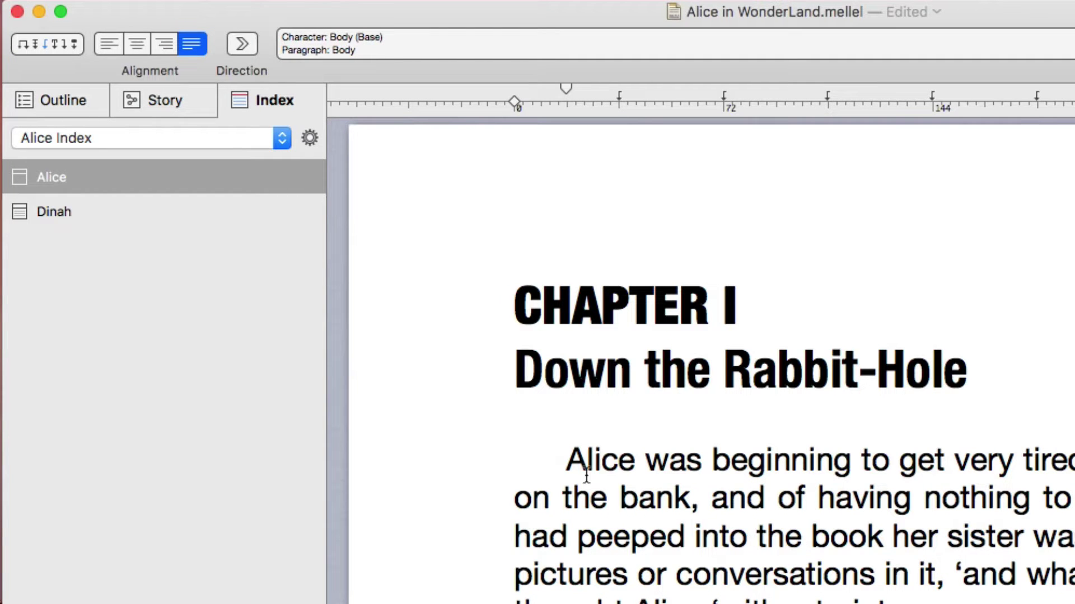
Mark the word Alice opening Chapter I with an index mark for the Alice record
{"action": "left_click_drag", "start_coordinate": [565, 465], "coordinate": [635, 469]}
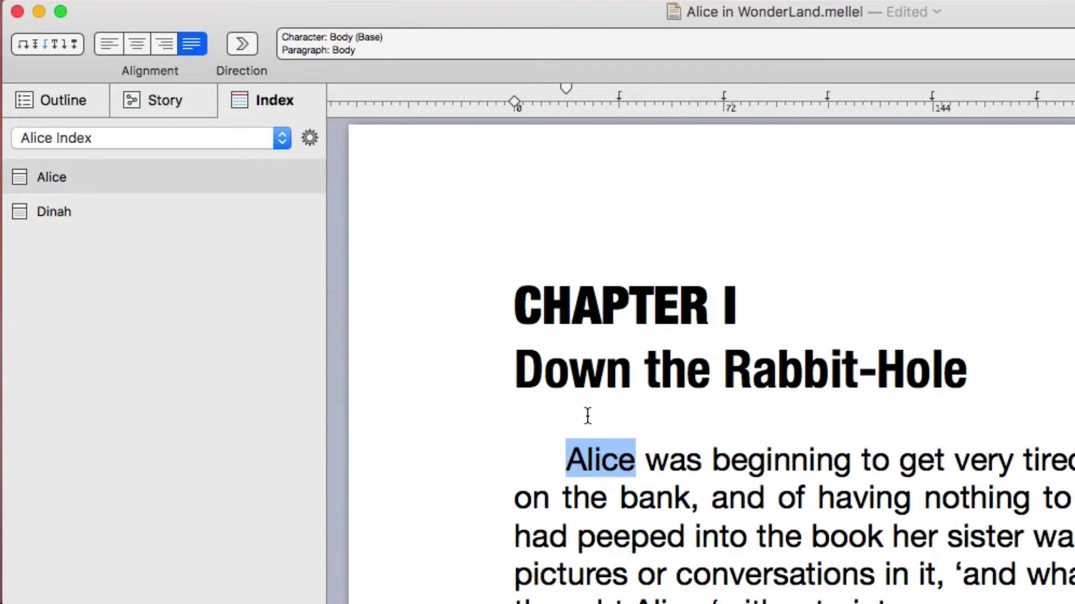
{"action": "right_click", "coordinate": [299, 170]}
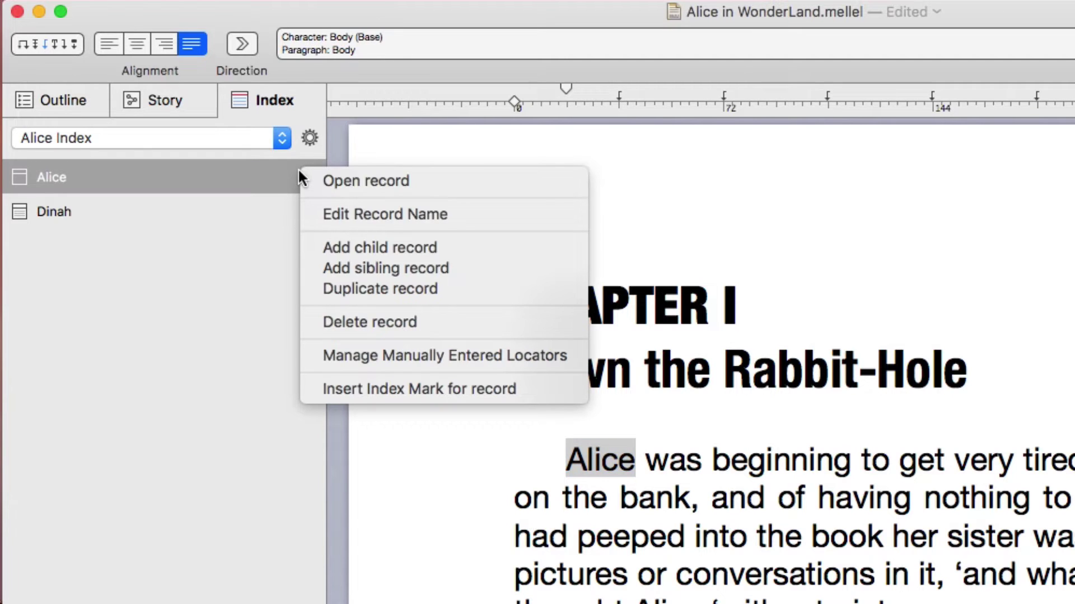
{"action": "left_click", "coordinate": [367, 384]}
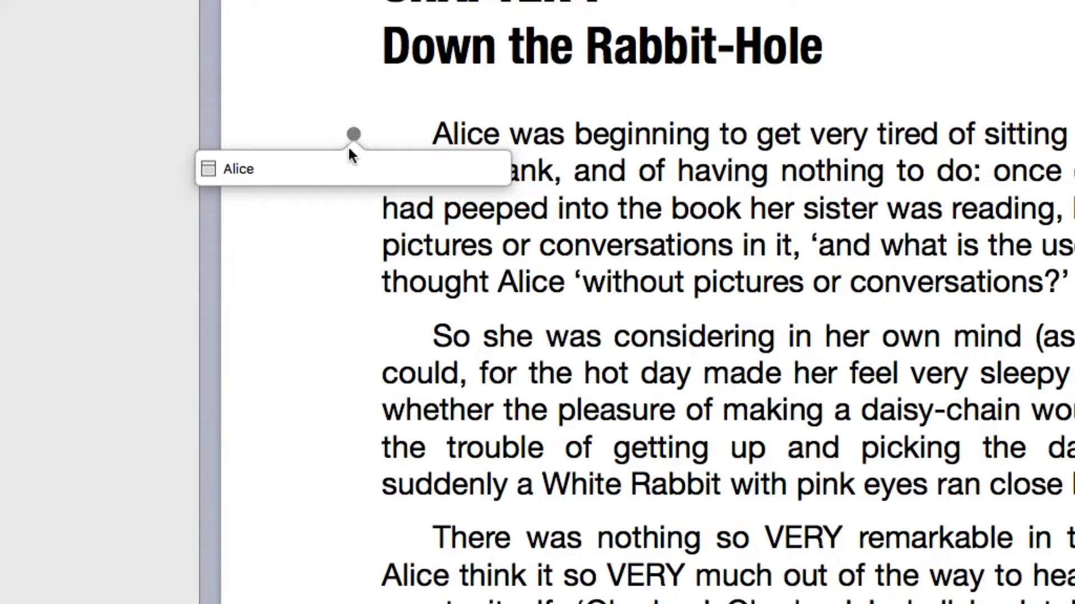
Open the full details of the Alice index mark
{"action": "left_click", "coordinate": [347, 162]}
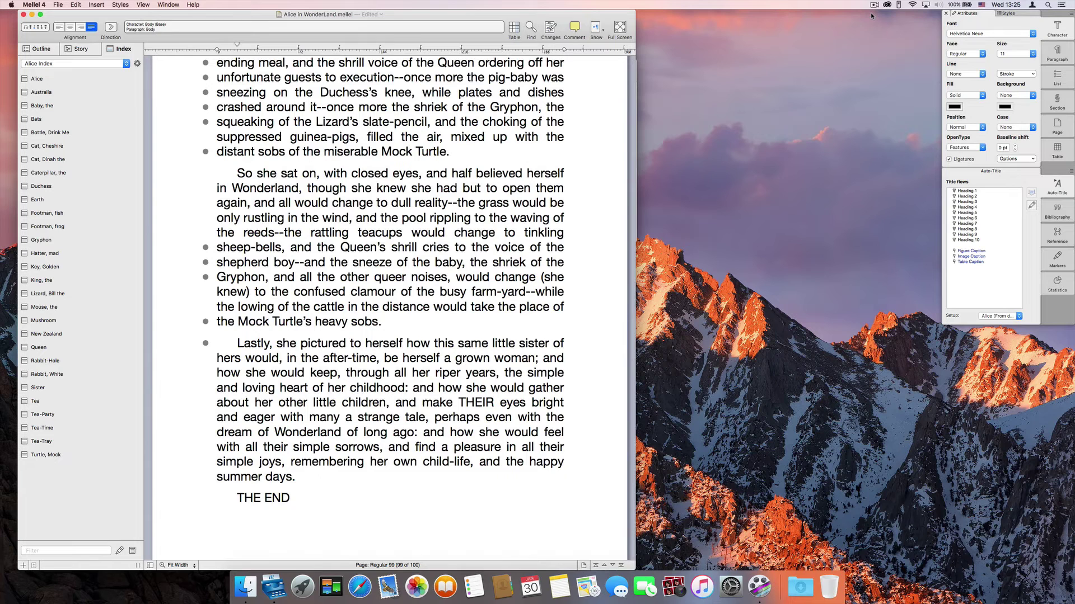
Insert the generated Alice Index on blank page 100 and review it
{"action": "scroll", "coordinate": [553, 160], "scroll_direction": "down", "scroll_amount": 10}
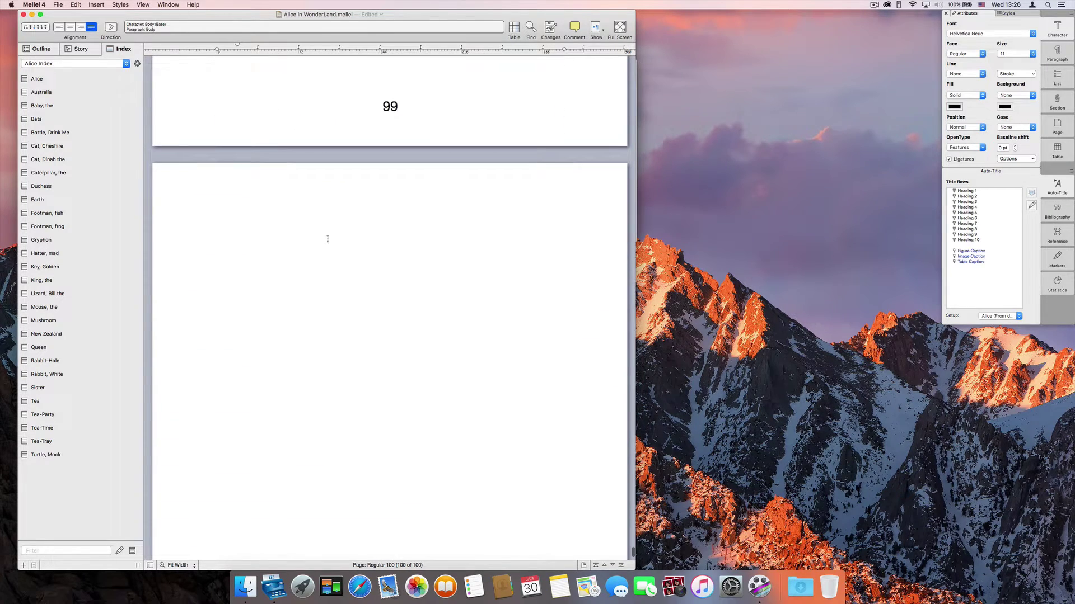
{"action": "left_click", "coordinate": [327, 239]}
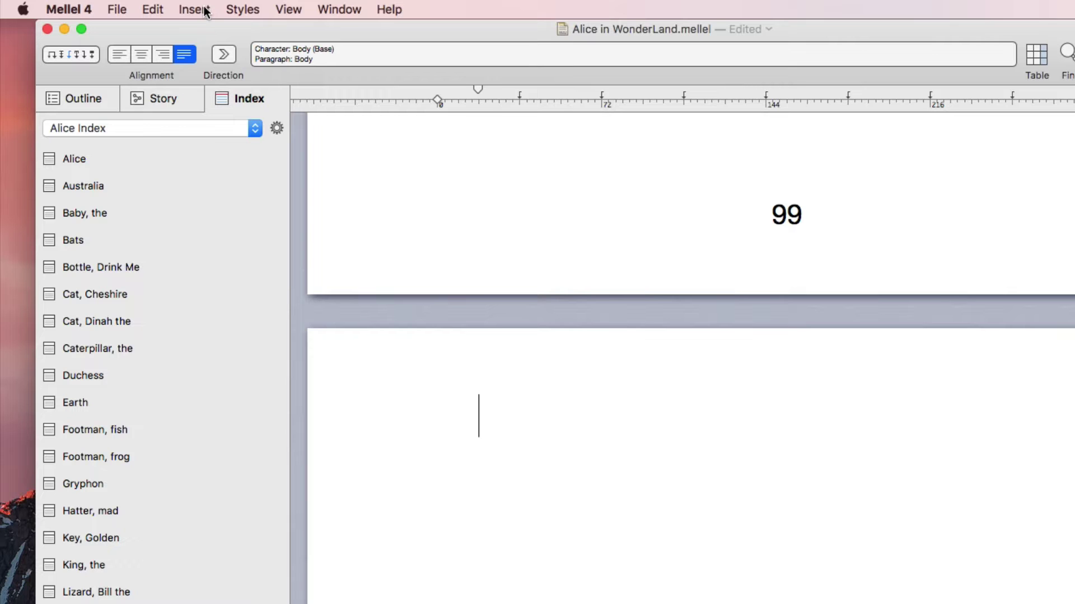
{"action": "left_click", "coordinate": [206, 12]}
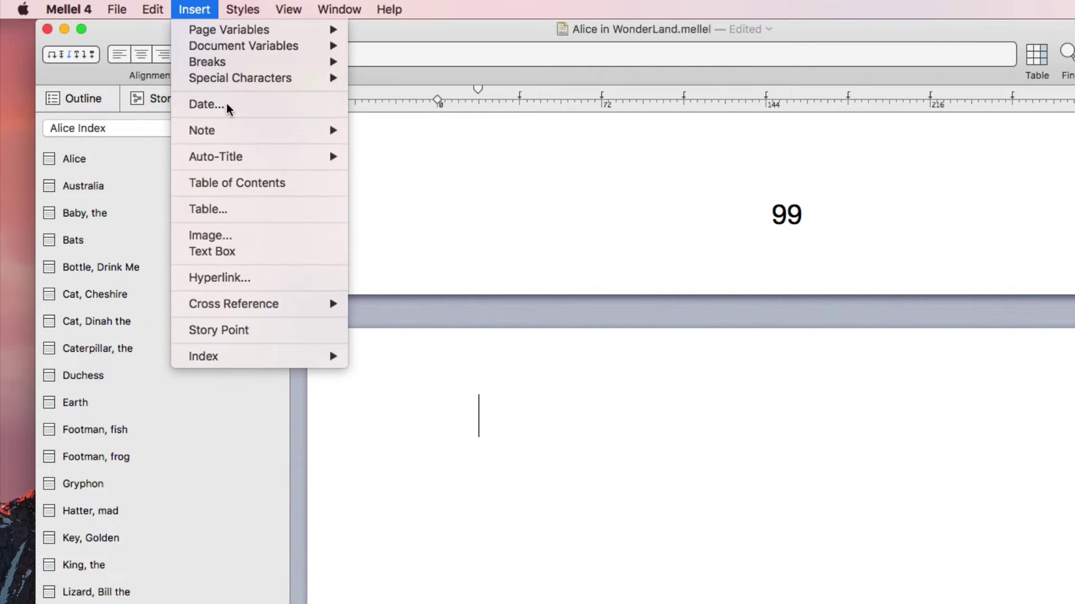
{"action": "mouse_move", "coordinate": [225, 364]}
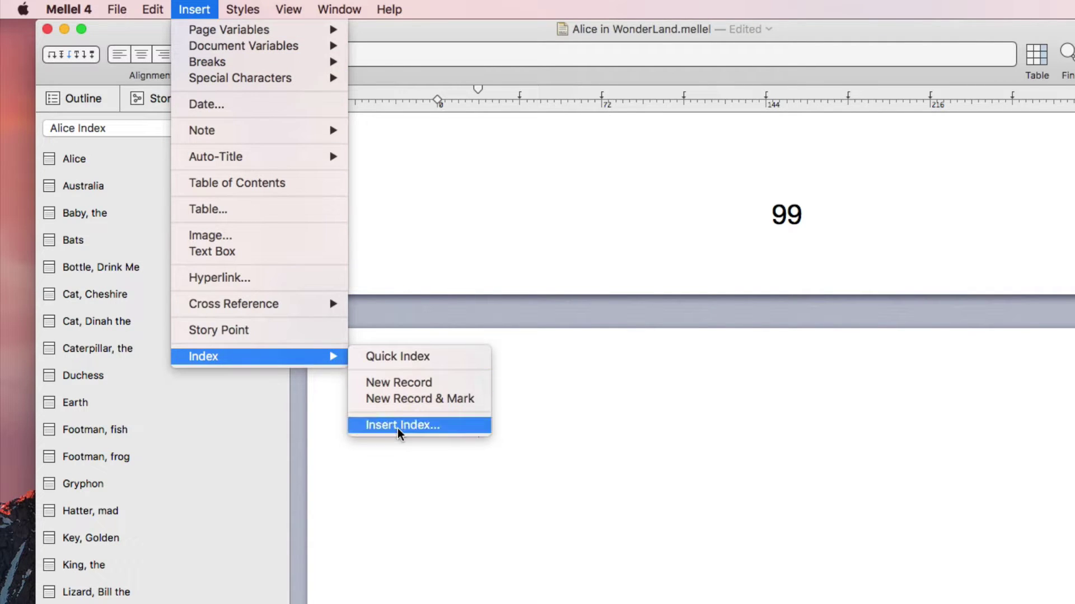
{"action": "left_click", "coordinate": [397, 429]}
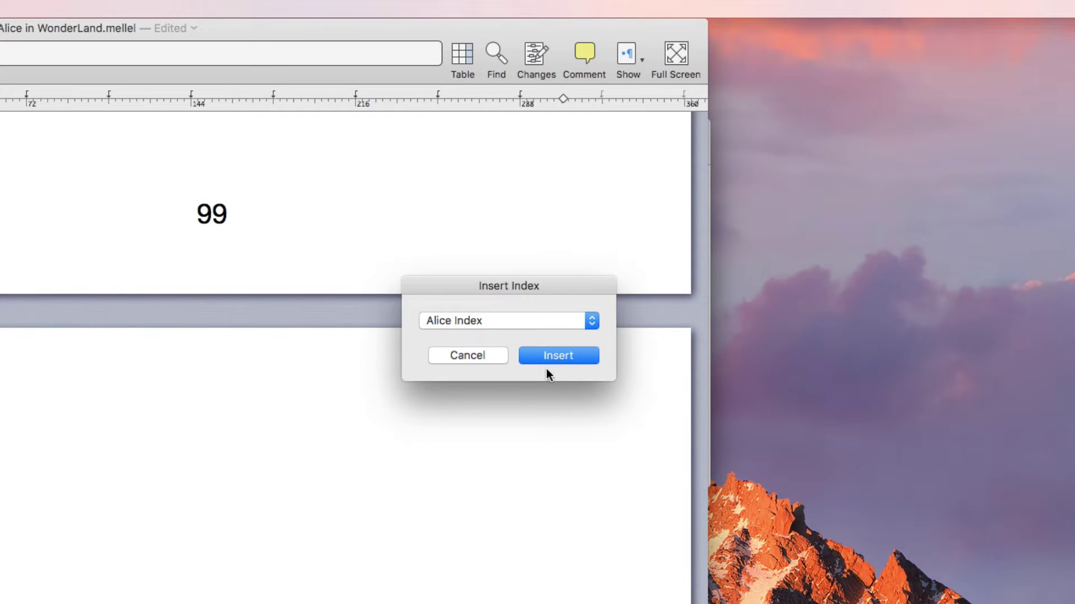
{"action": "left_click", "coordinate": [556, 355]}
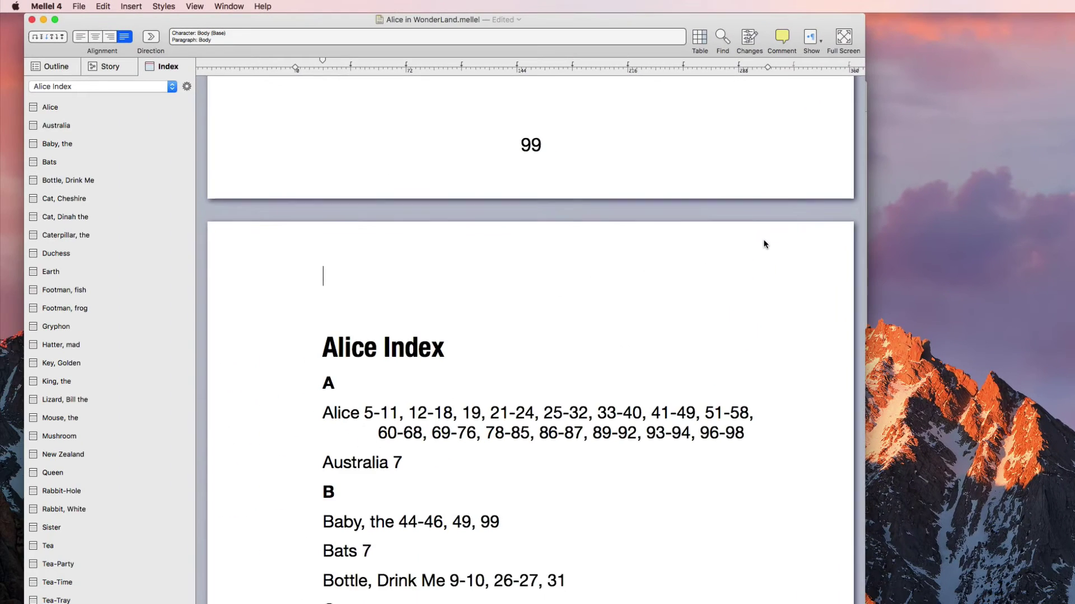
{"action": "scroll", "coordinate": [764, 244], "scroll_direction": "down", "scroll_amount": 10}
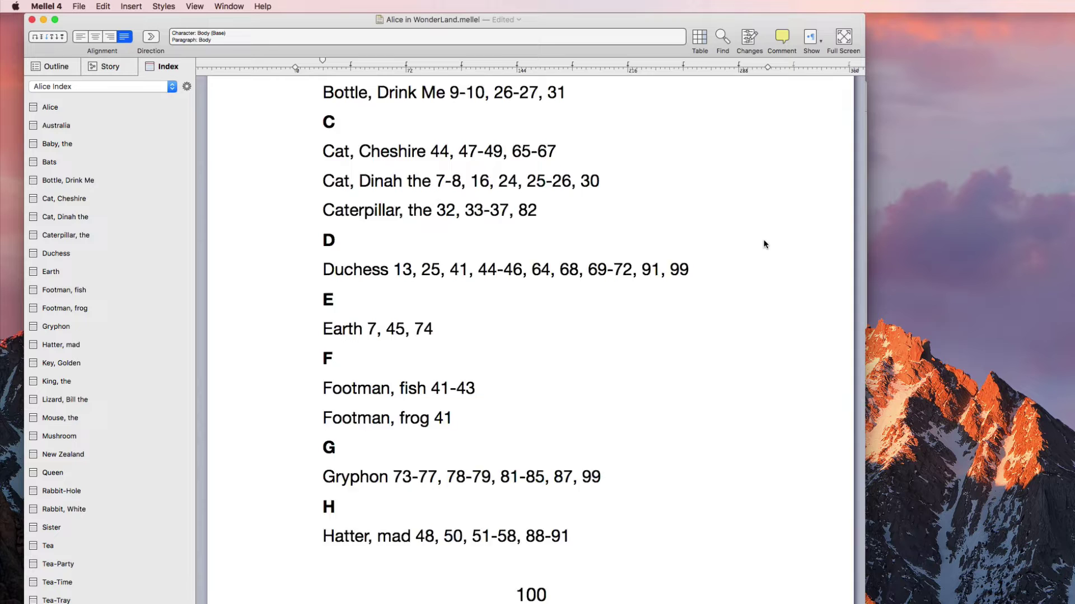
{"action": "scroll", "coordinate": [765, 244], "scroll_direction": "down", "scroll_amount": 15}
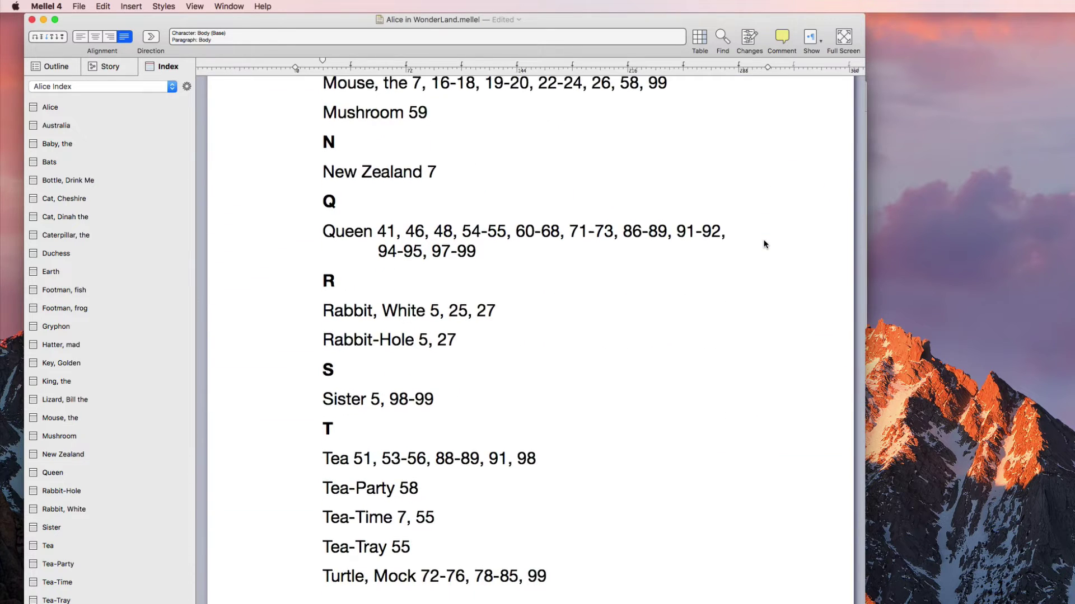
{"action": "scroll", "coordinate": [765, 244], "scroll_direction": "down", "scroll_amount": 2}
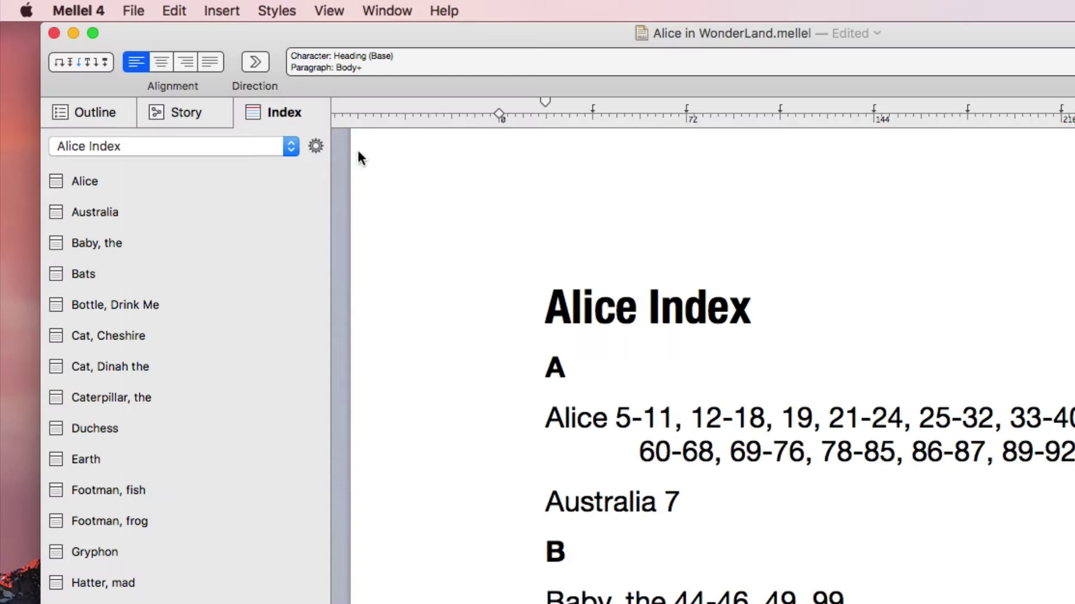
In the Alice Index attributes' Layout settings, preview Run-in, then return to Indent
{"action": "left_click", "coordinate": [138, 63]}
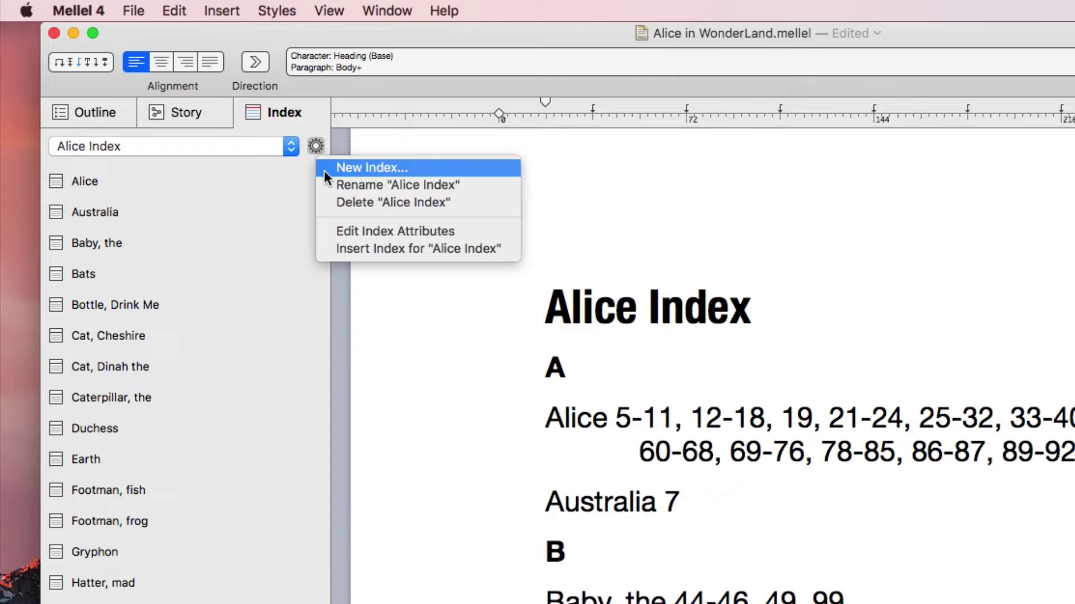
{"action": "left_click", "coordinate": [334, 231]}
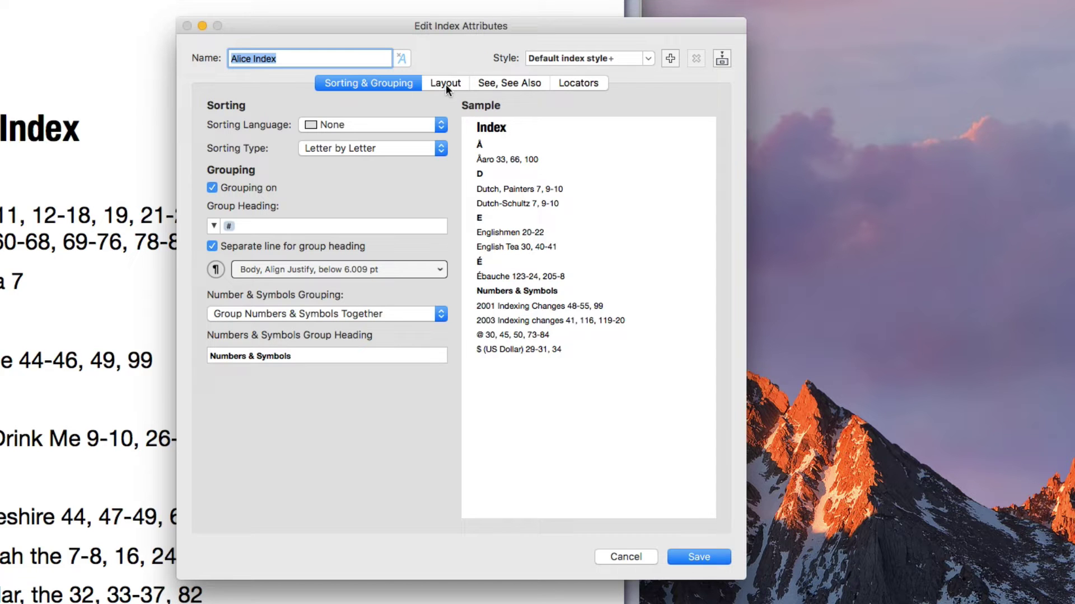
{"action": "left_click", "coordinate": [446, 84]}
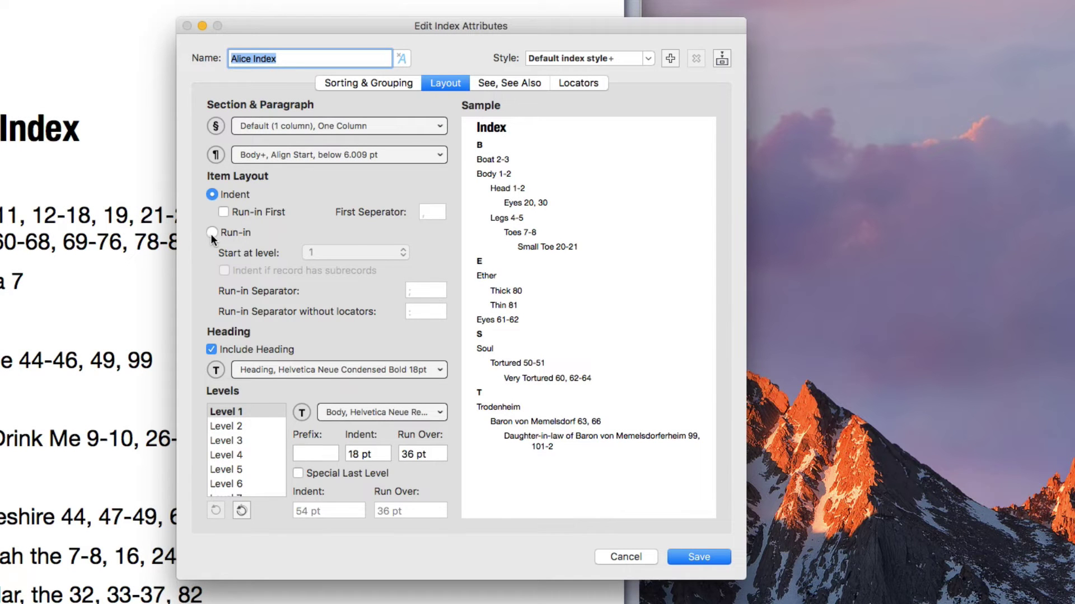
{"action": "left_click", "coordinate": [211, 233]}
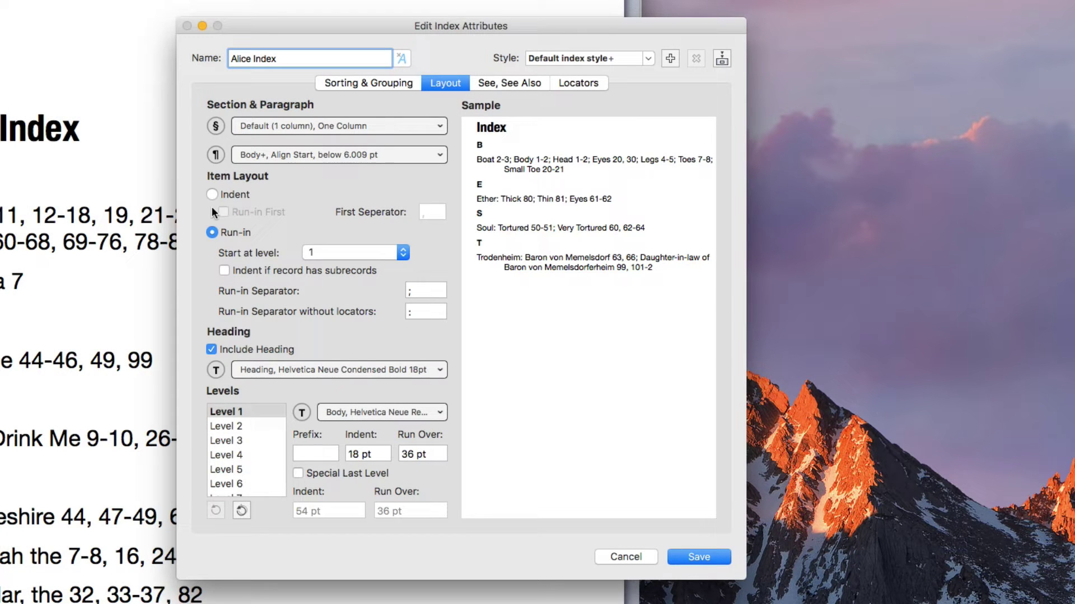
{"action": "left_click", "coordinate": [212, 193]}
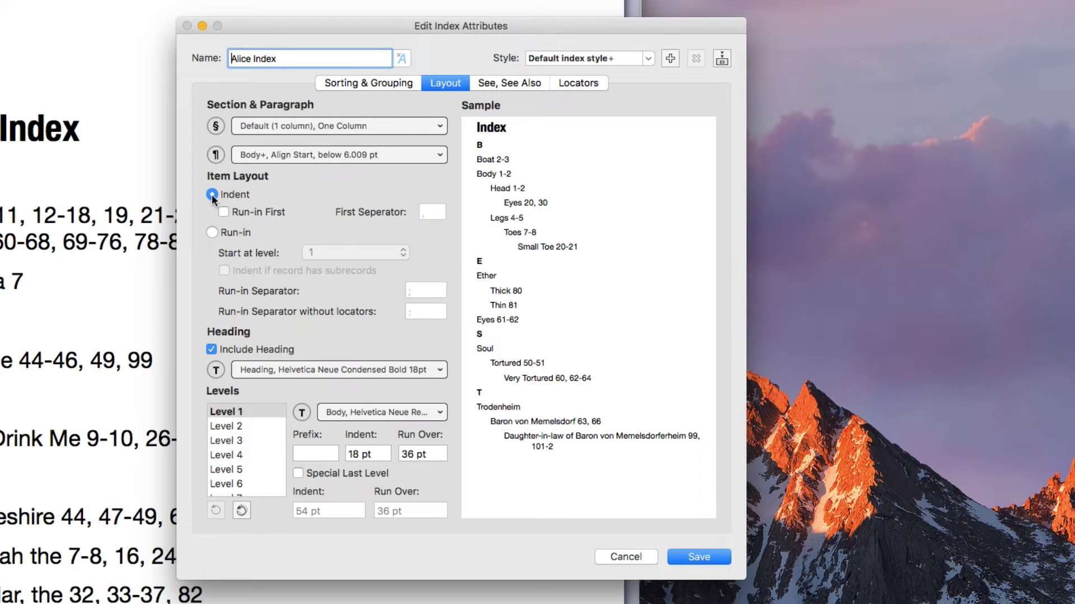
{"action": "key", "text": "super+a"}
Set the regular locators' font face to Bold and save the Alice Index attributes
{"action": "left_click", "coordinate": [585, 86]}
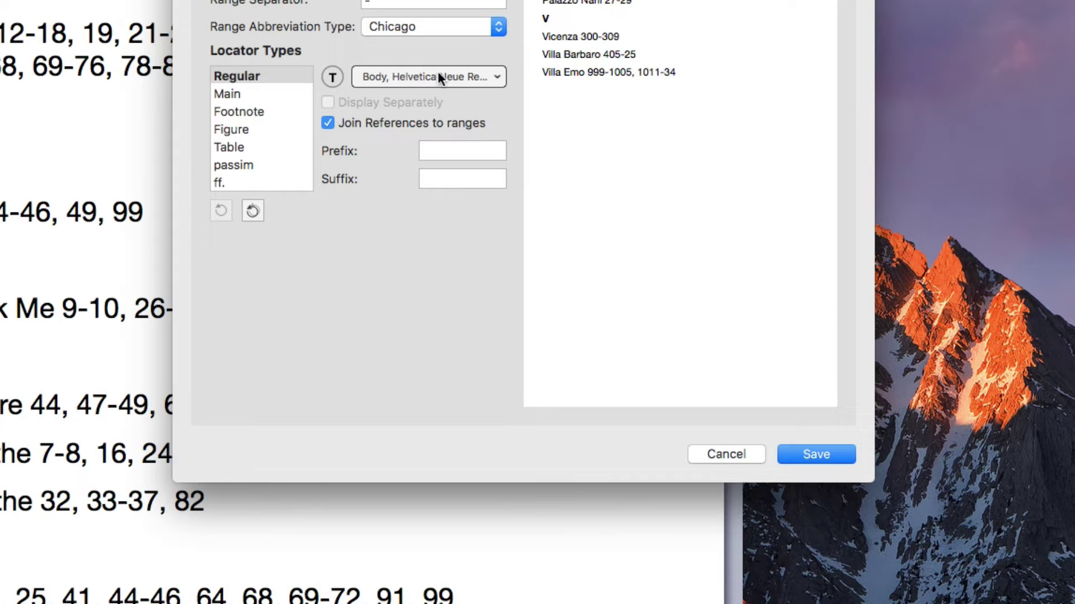
{"action": "left_click", "coordinate": [432, 76]}
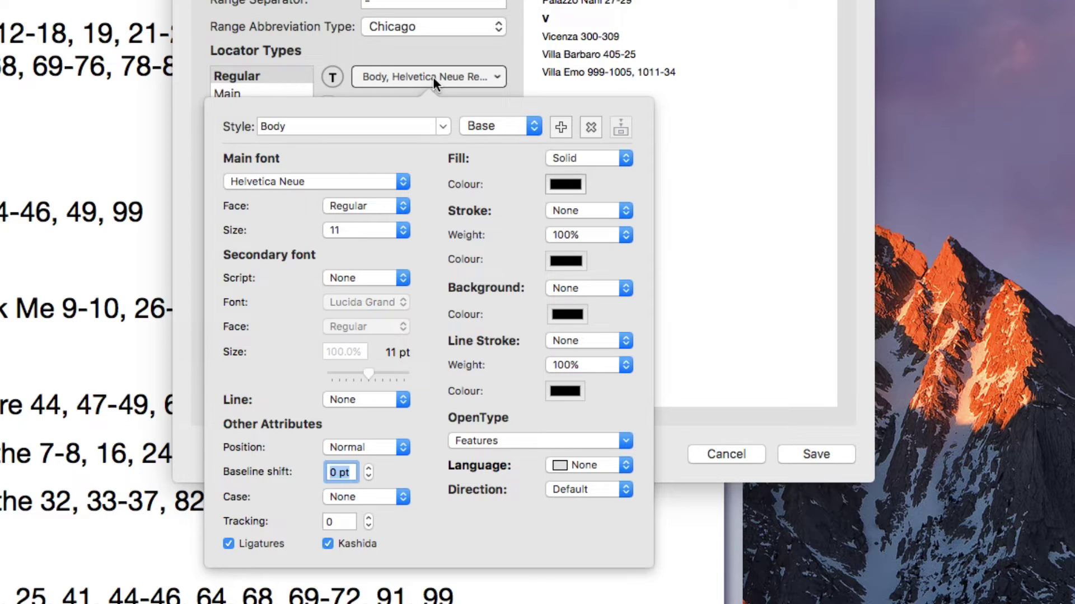
{"action": "left_click", "coordinate": [398, 207]}
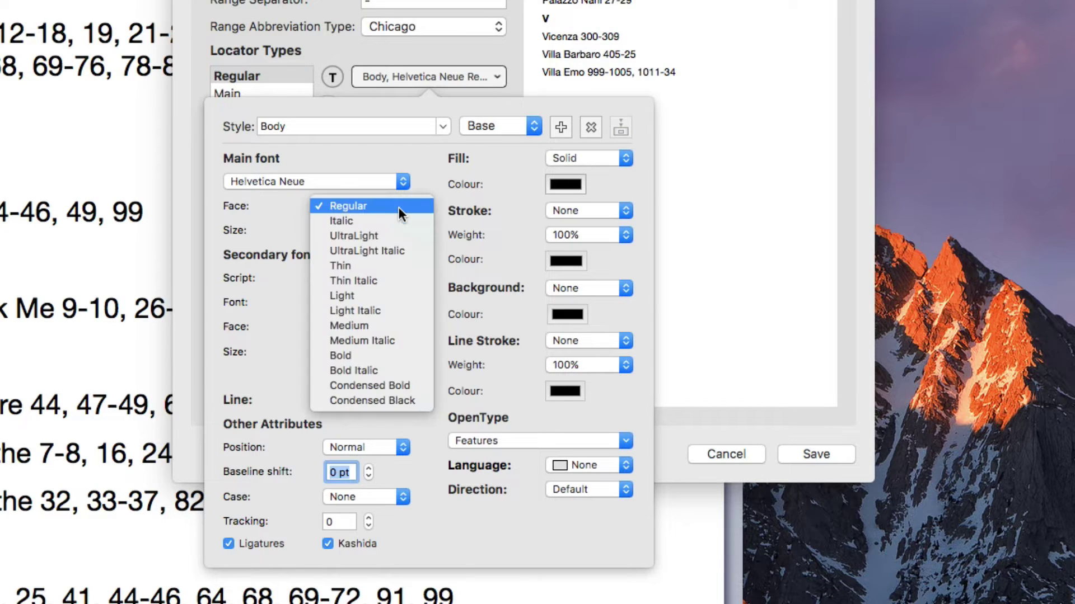
{"action": "left_click", "coordinate": [398, 357]}
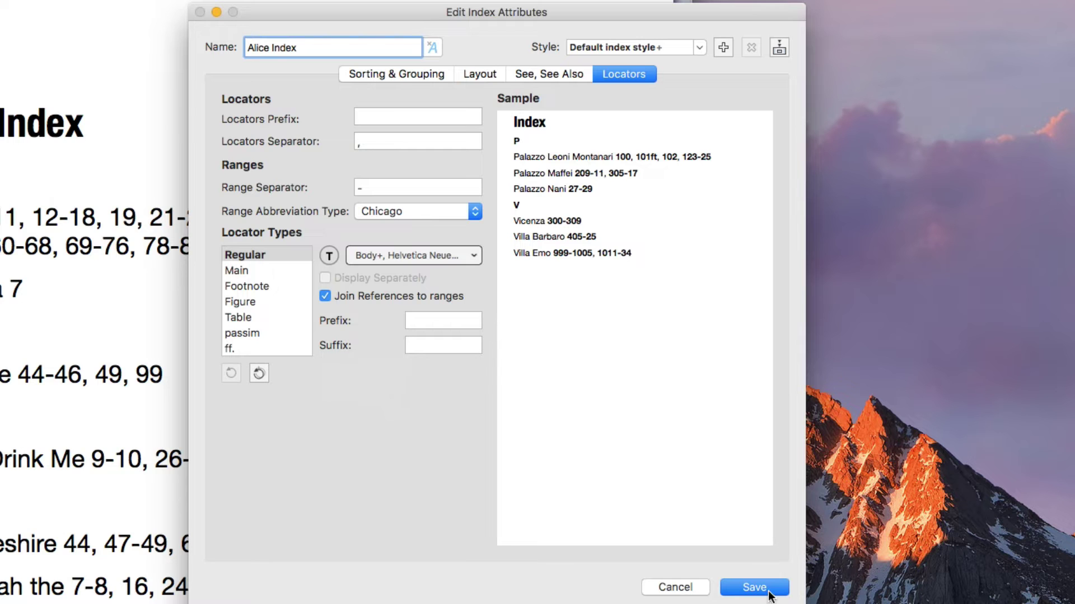
{"action": "left_click", "coordinate": [771, 592]}
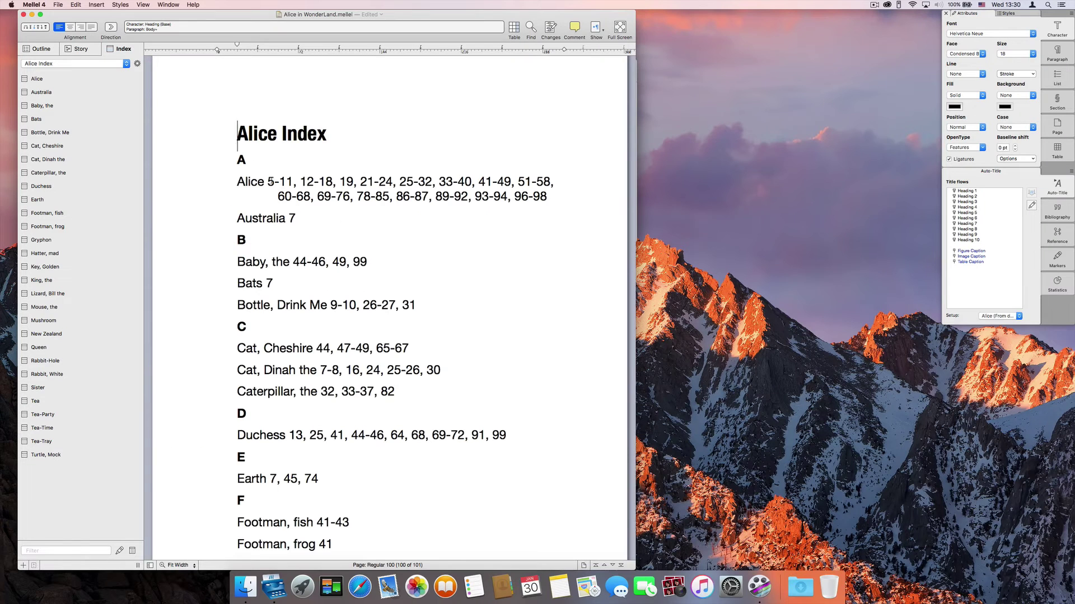
Delete the old index text and insert a freshly generated Alice Index with bold page numbers
{"action": "left_click_drag", "start_coordinate": [237, 130], "coordinate": [442, 493]}
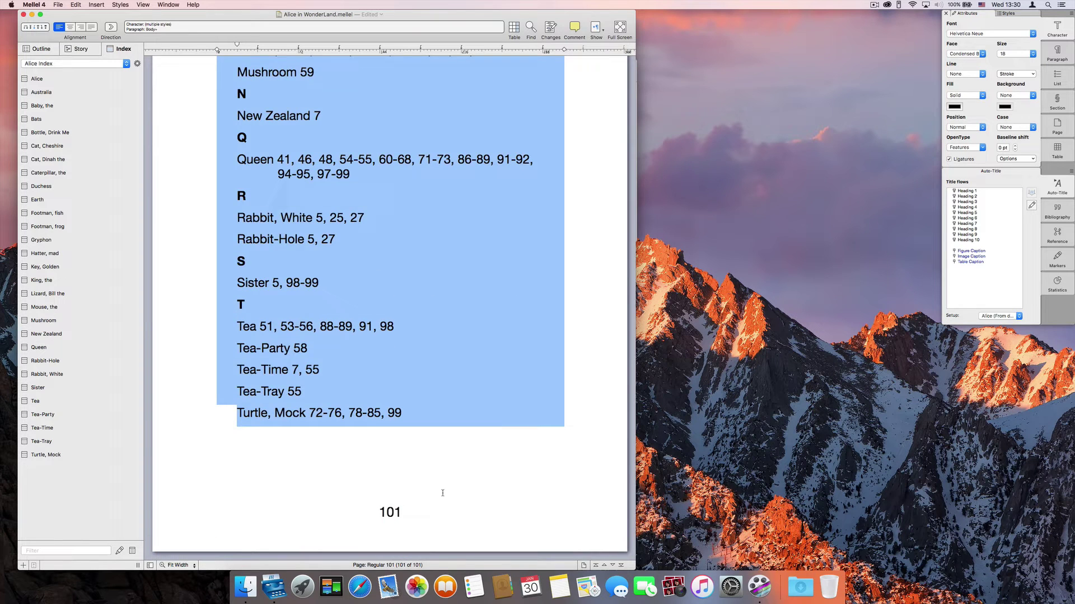
{"action": "key", "text": "BackSpace"}
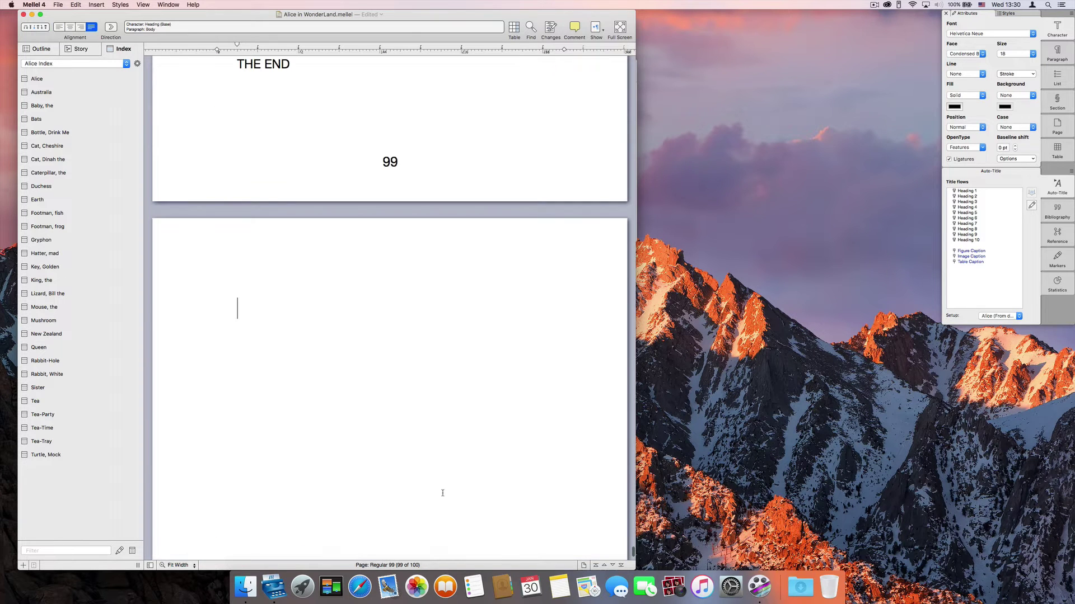
{"action": "left_click", "coordinate": [97, 4]}
{"action": "mouse_move", "coordinate": [163, 177]}
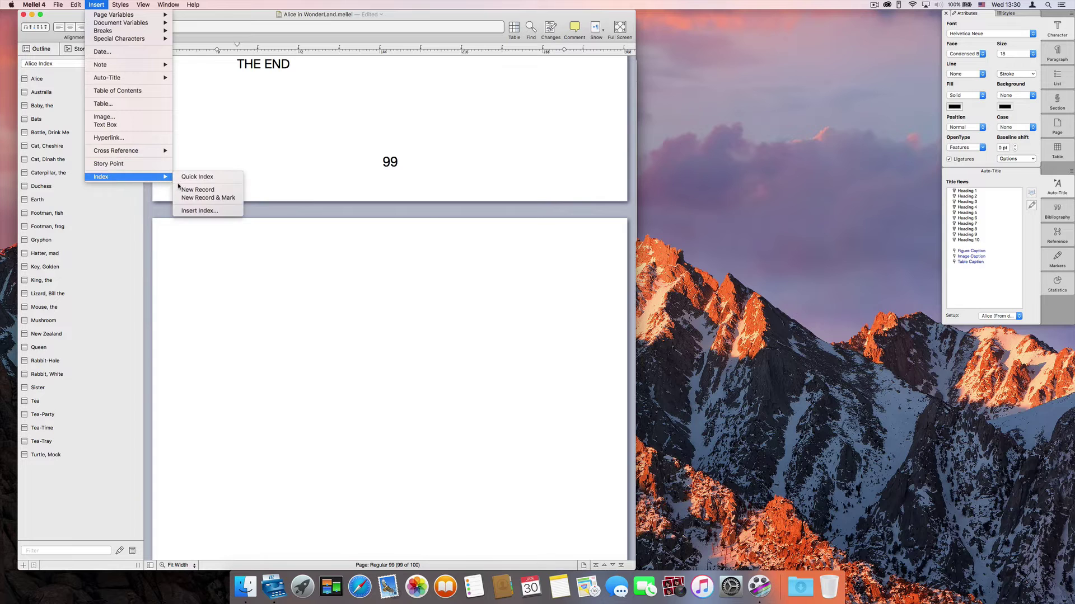
{"action": "left_click", "coordinate": [188, 211]}
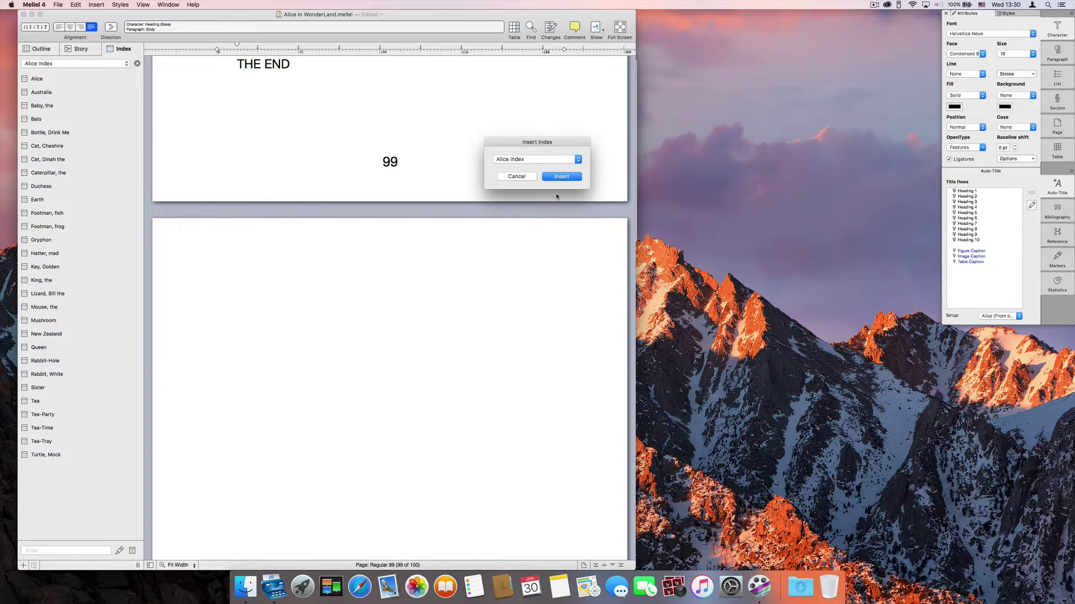
{"action": "left_click", "coordinate": [562, 176]}
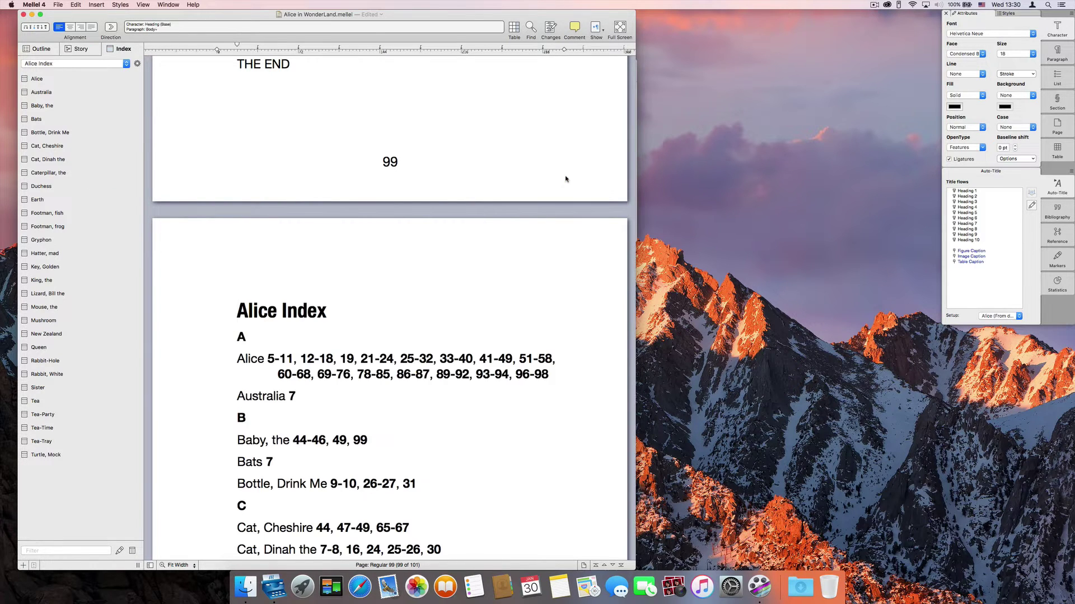
{"action": "scroll", "coordinate": [566, 179], "scroll_direction": "down", "scroll_amount": 10}
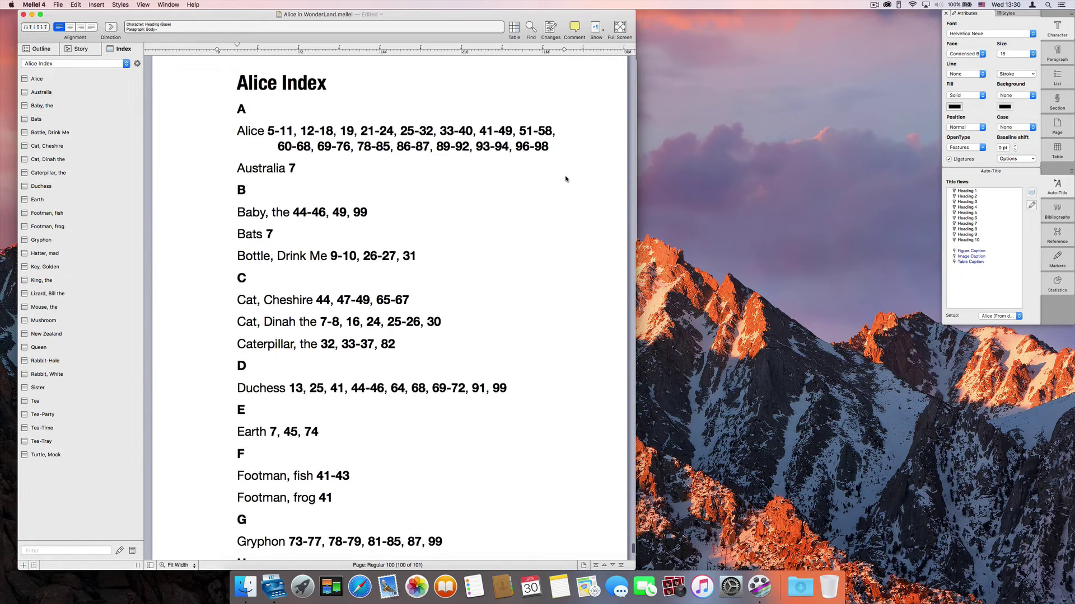
{"action": "scroll", "coordinate": [565, 179], "scroll_direction": "down", "scroll_amount": 8}
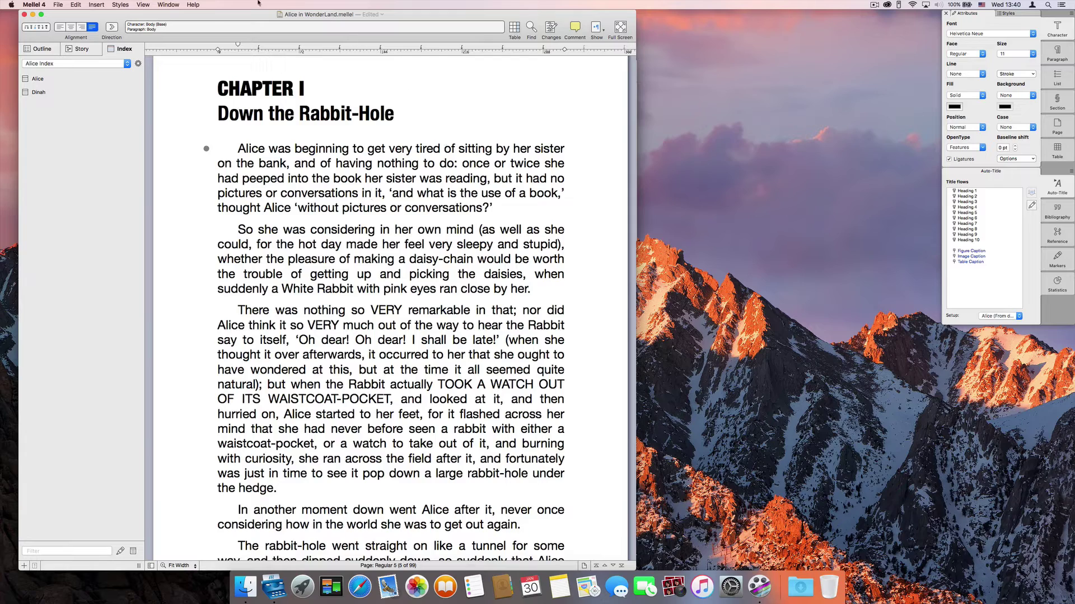
Open Quick Index and mark the Alice text under the Alice record
{"action": "left_click", "coordinate": [88, 5]}
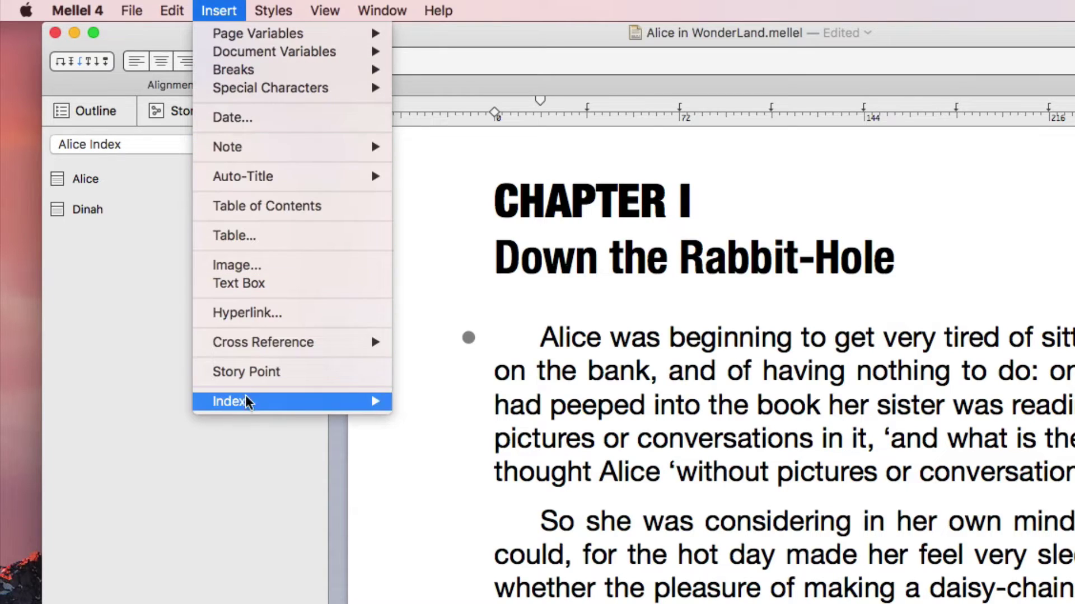
{"action": "mouse_move", "coordinate": [153, 182]}
{"action": "left_click", "coordinate": [450, 401]}
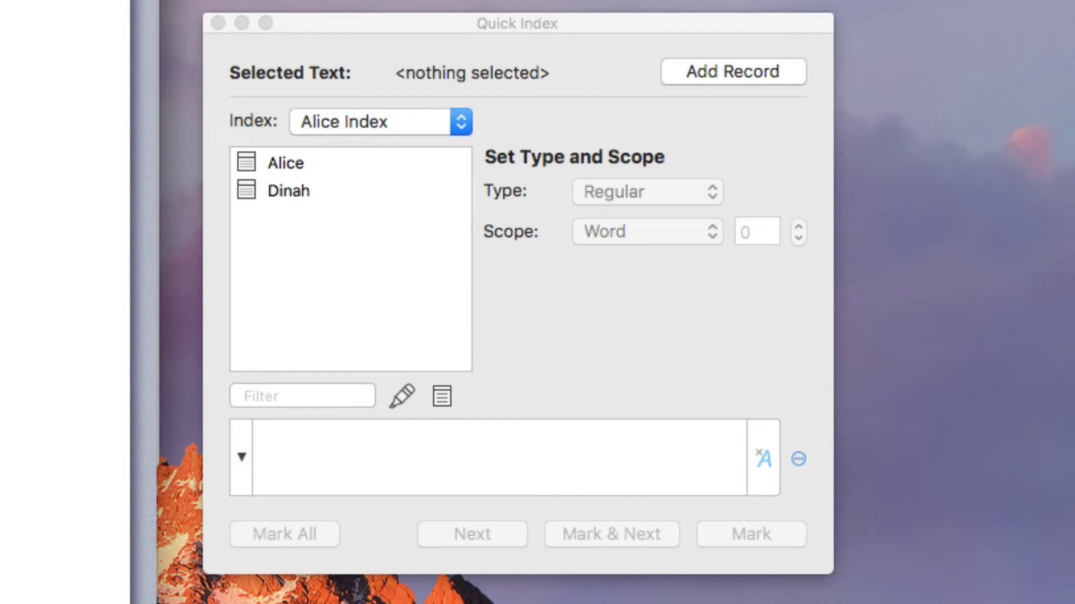
{"action": "left_click", "coordinate": [285, 162]}
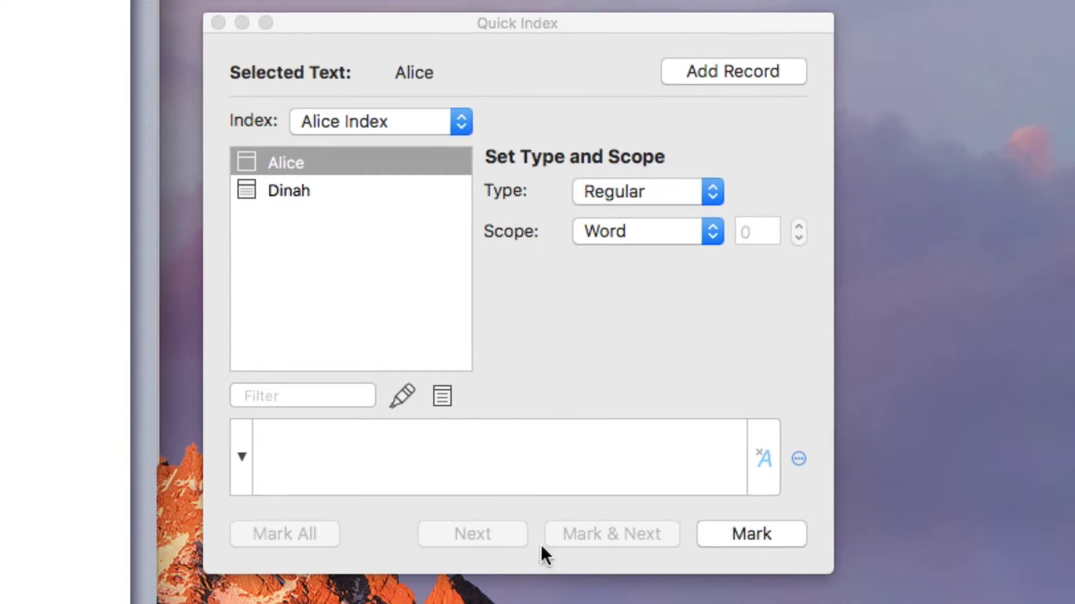
{"action": "left_click", "coordinate": [746, 532]}
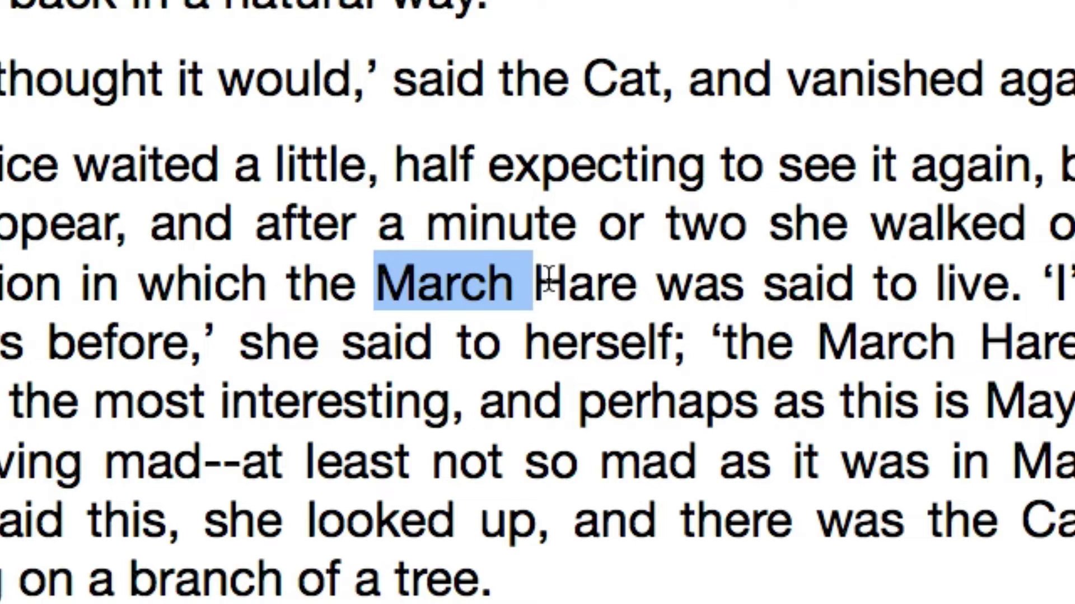
Create a record from the selected 'March Hare' text, rename it 'Hare, March', and mark the mention
{"action": "left_click_drag", "start_coordinate": [549, 280], "coordinate": [639, 283]}
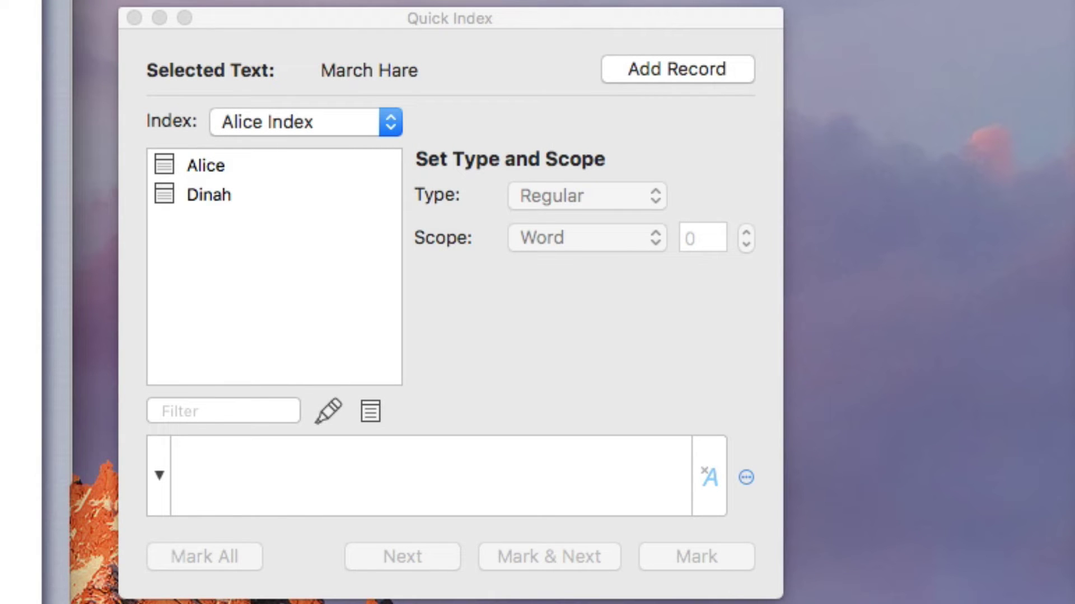
{"action": "left_click", "coordinate": [710, 65]}
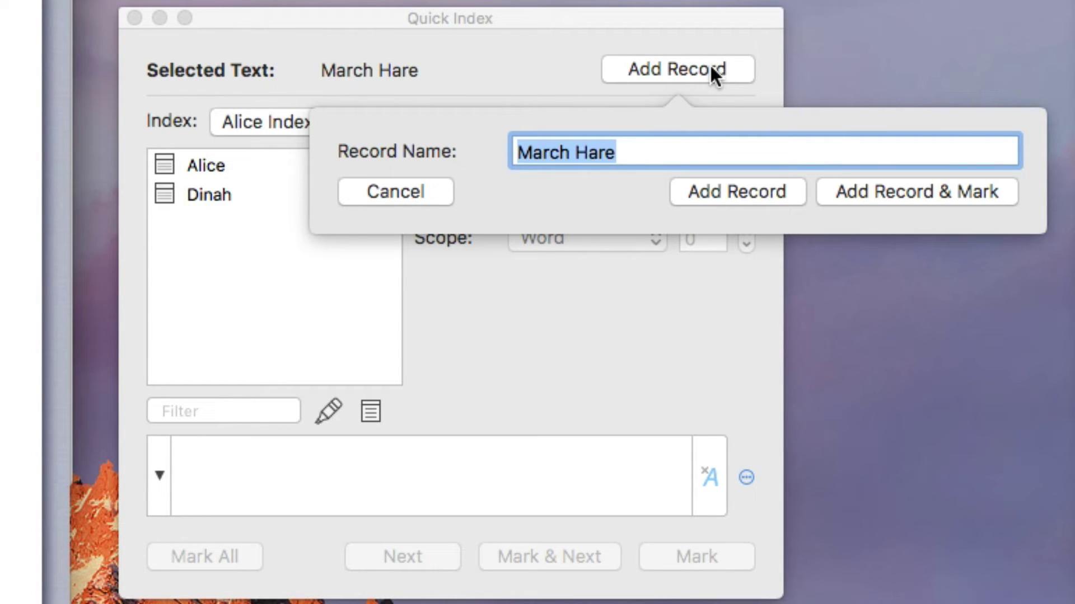
{"action": "double_click", "coordinate": [598, 152]}
{"action": "left_click", "coordinate": [563, 152], "text": "shift"}
{"action": "key", "text": "BackSpace"}
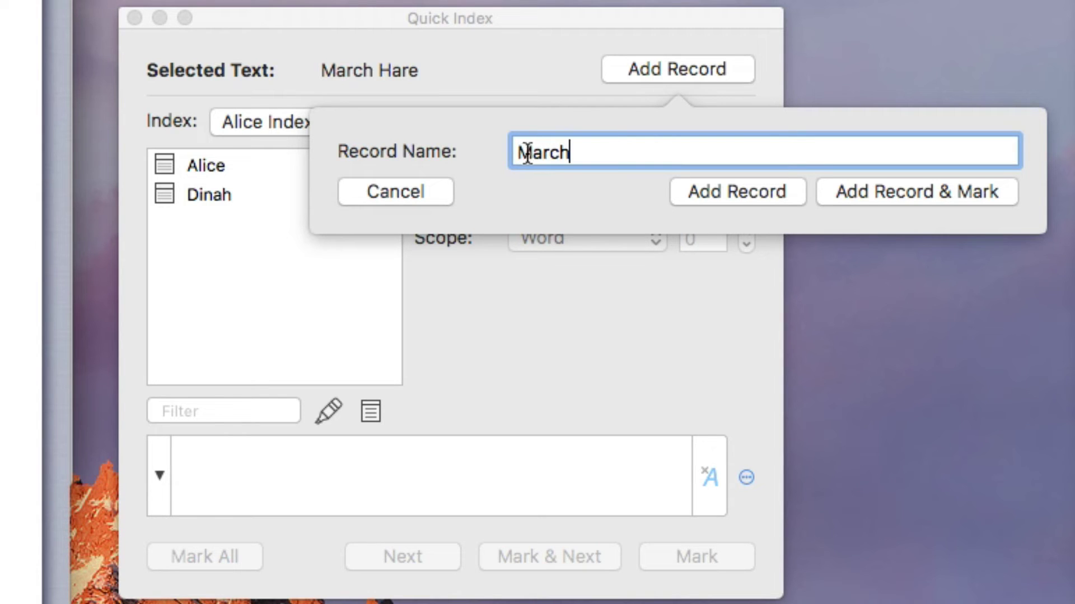
{"action": "left_click", "coordinate": [518, 153]}
{"action": "type", "text": "Hare,"}
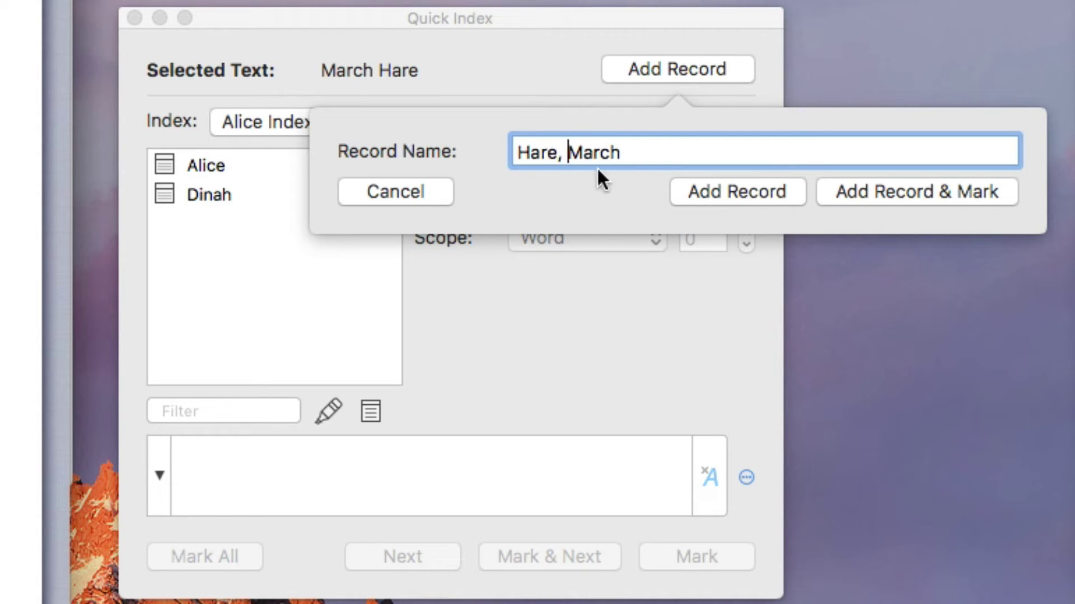
{"action": "left_click", "coordinate": [876, 190]}
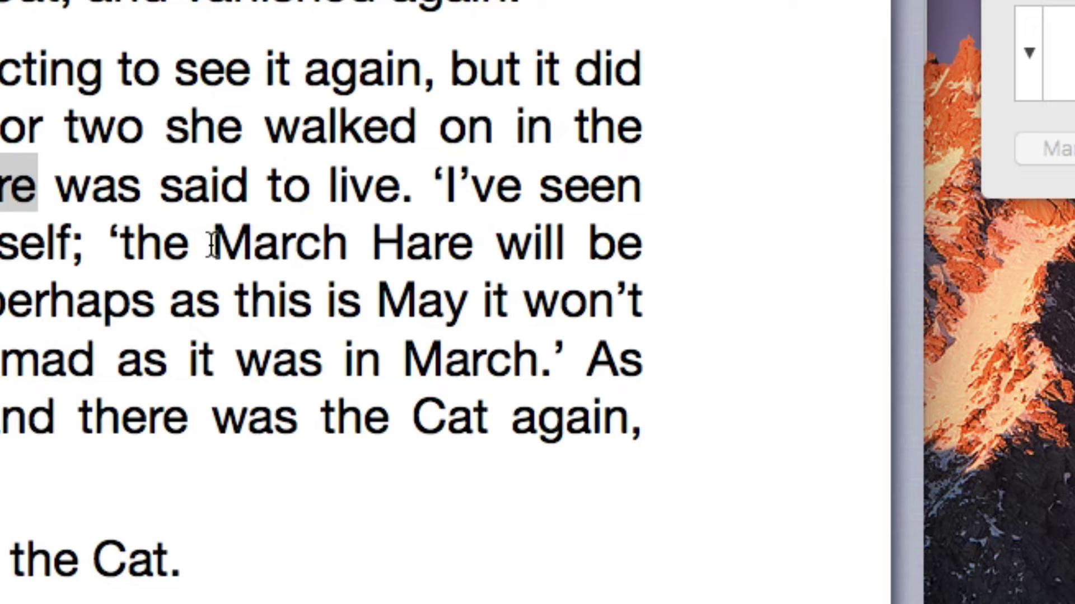
{"action": "left_click_drag", "start_coordinate": [212, 246], "coordinate": [473, 246]}
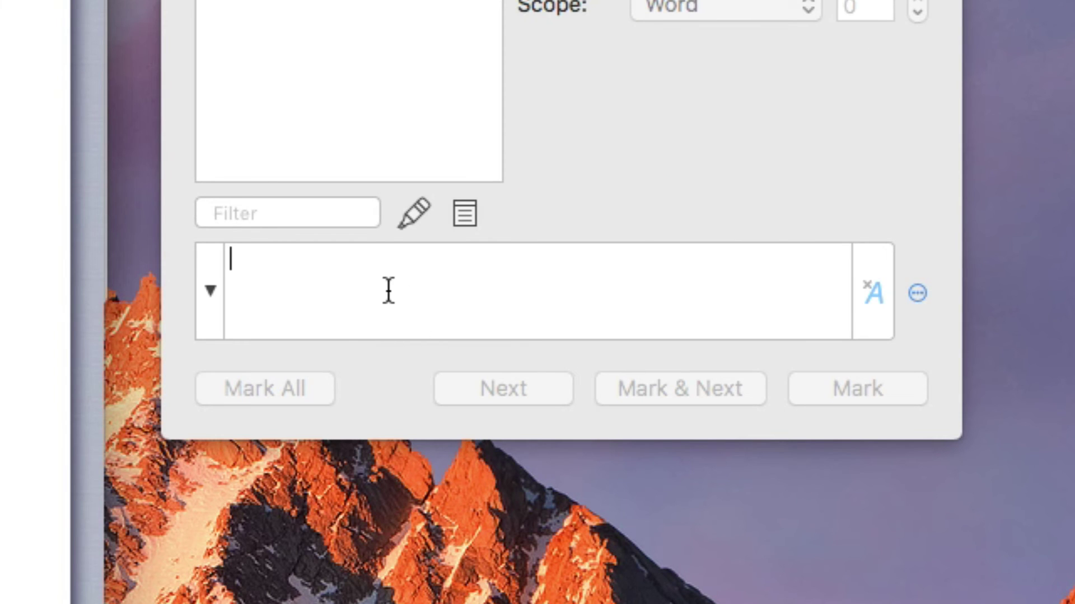
Enter 'alice' as the Quick Index search term
{"action": "type", "text": "alice"}
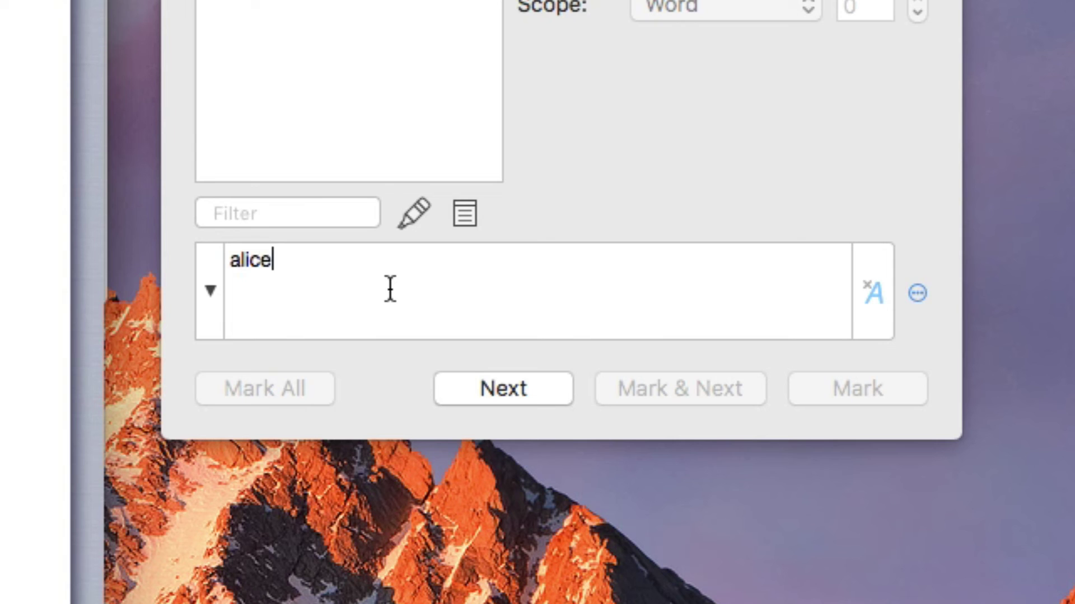